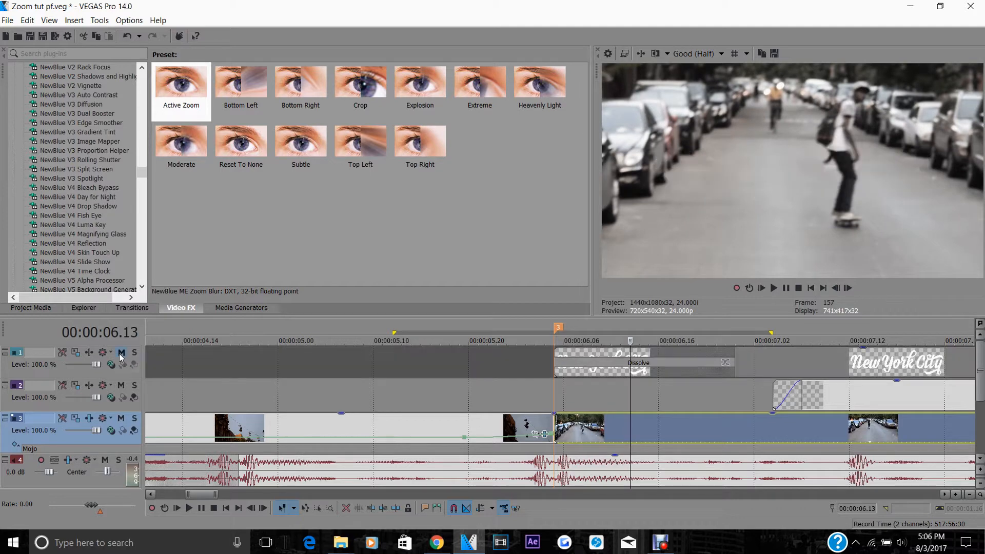
- Mute the second video track and open the pan/crop settings of the hanging-shoes clip
click(121, 386)
scroll(505, 432, down, 2)
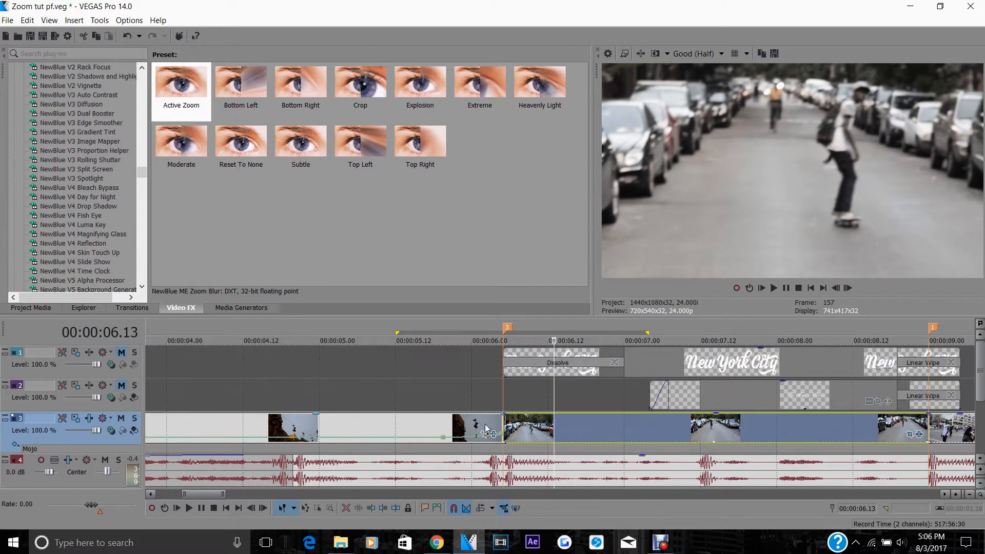
click(461, 431)
scroll(482, 434, down, 3)
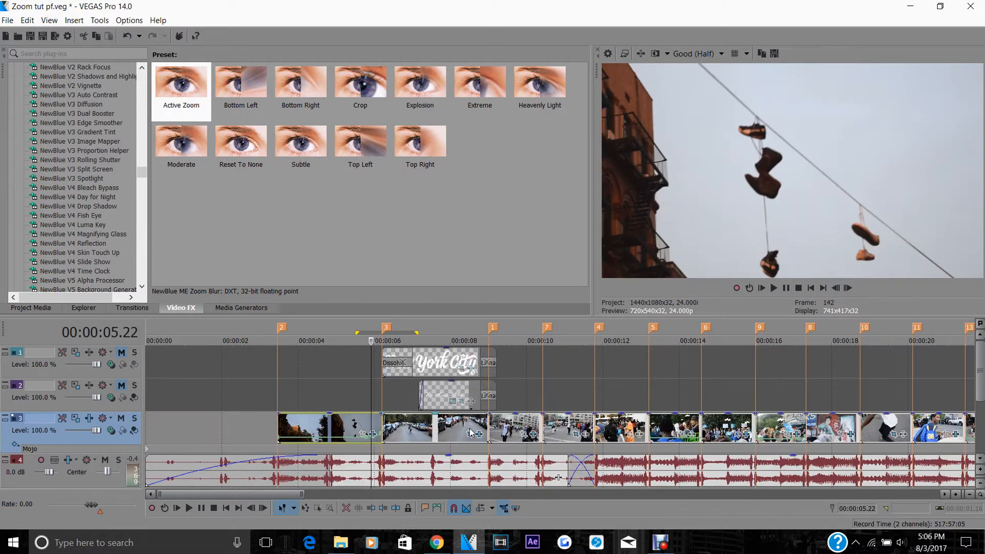
scroll(482, 433, up, 2)
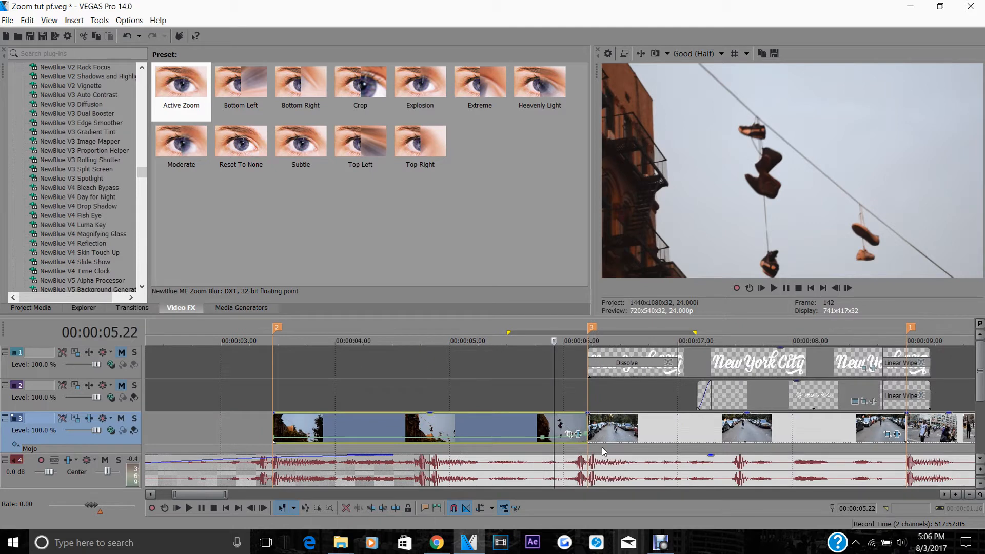
click(569, 436)
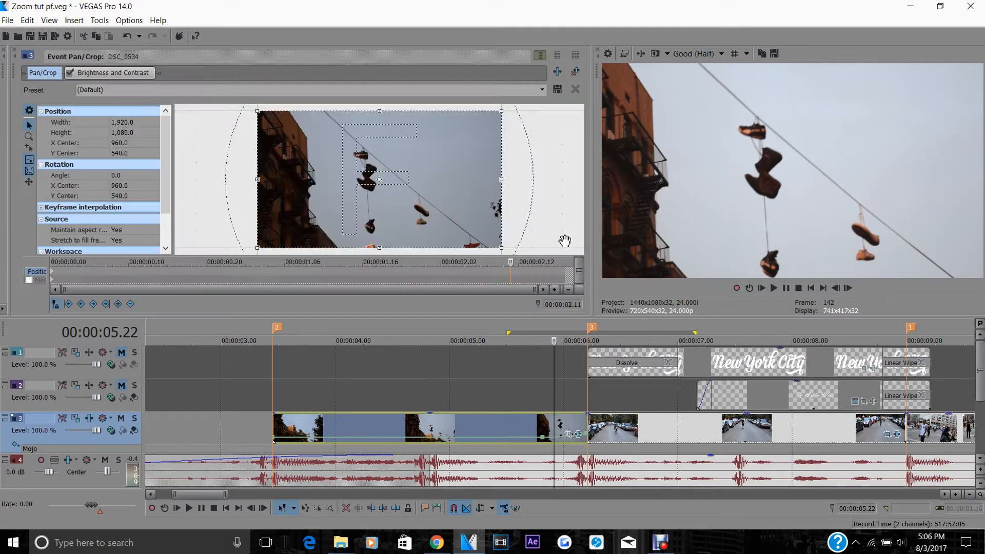
- Add a pan/crop position keyframe at 00:00:02.05 and shrink the crop frame around the hanging shoes at the clip's end
click(836, 288)
click(836, 289)
click(836, 288)
click(836, 289)
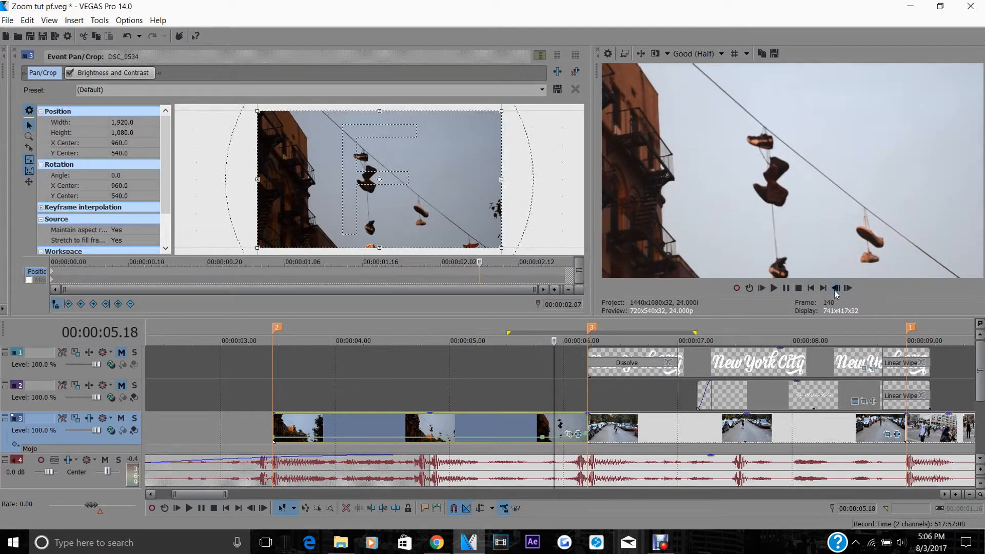
click(836, 289)
click(836, 289)
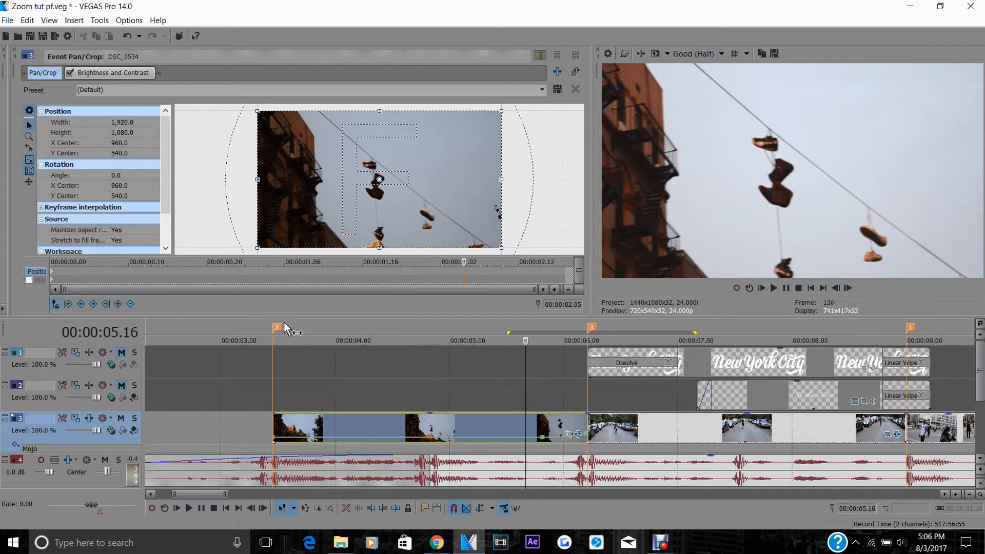
click(118, 305)
drag(468, 262, 567, 265)
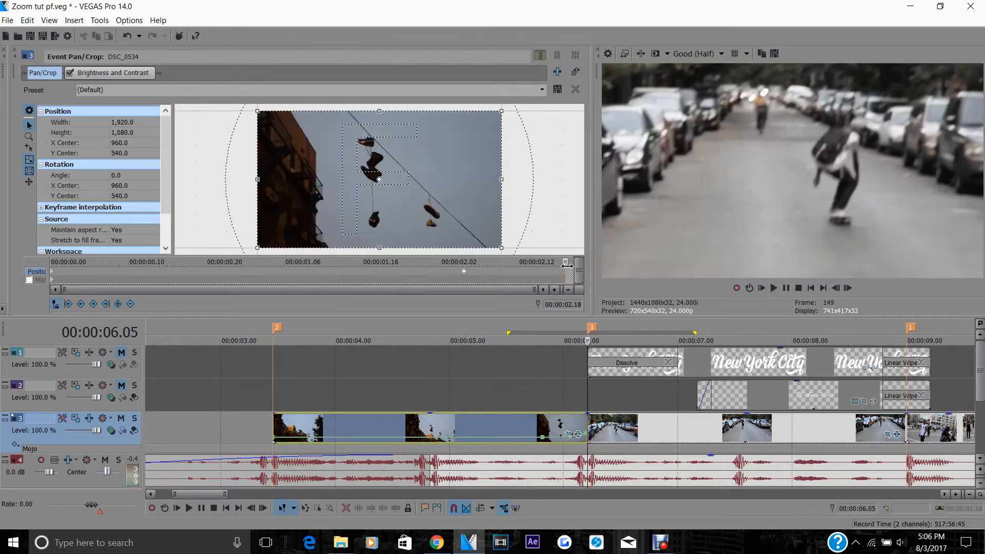
drag(502, 248, 393, 215)
- Set the pan/crop keyframe at 00:00:02.05 to Slow interpolation, close the pan/crop settings and save the project
click(468, 278)
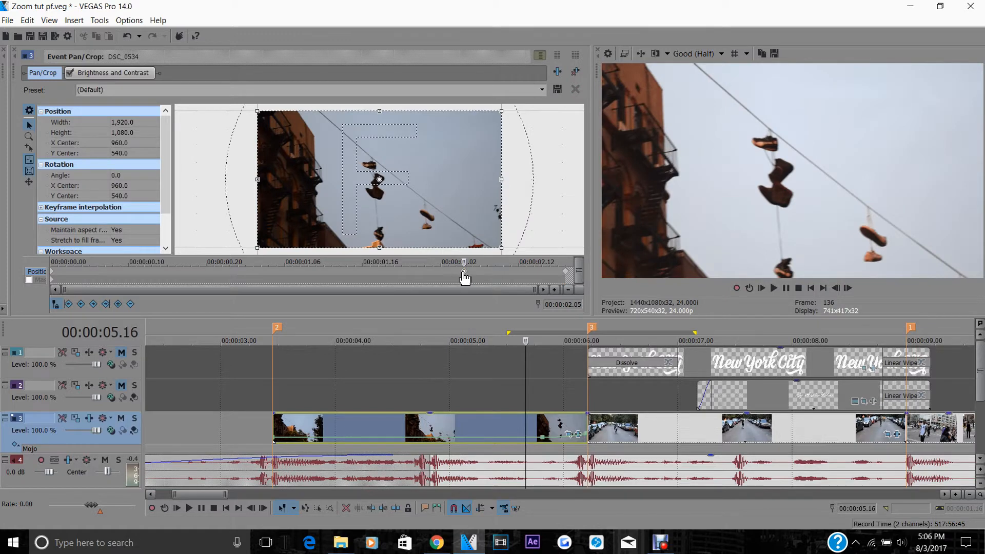
right_click(465, 278)
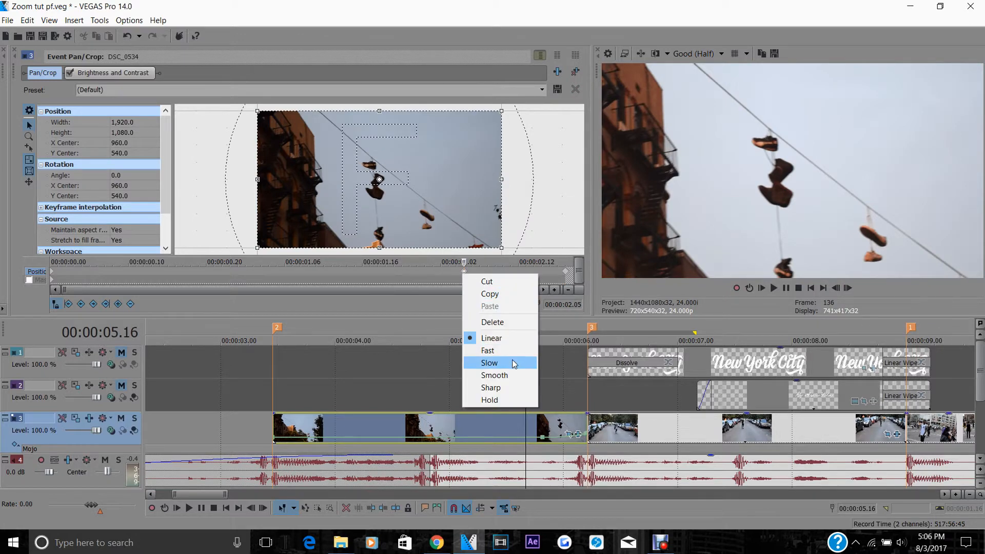
click(491, 361)
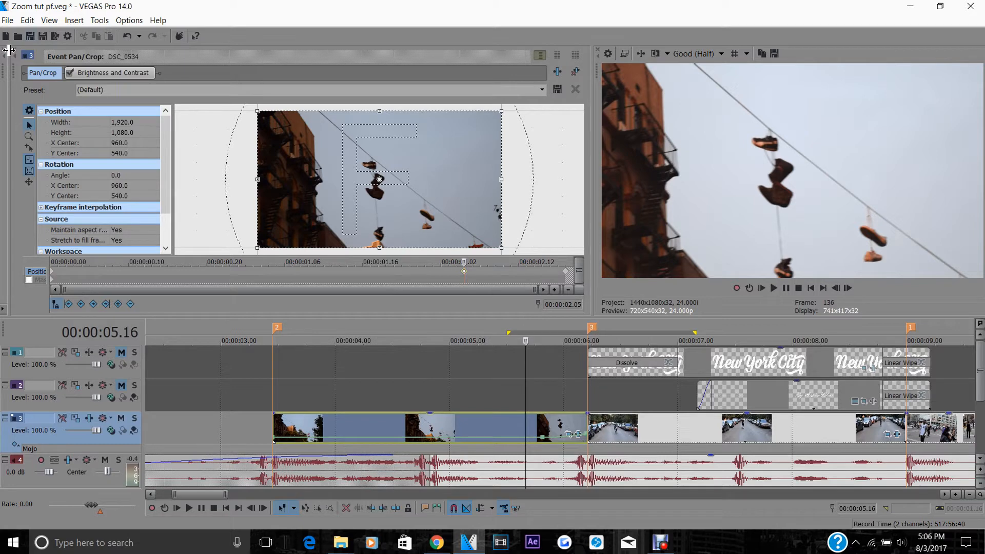
click(4, 50)
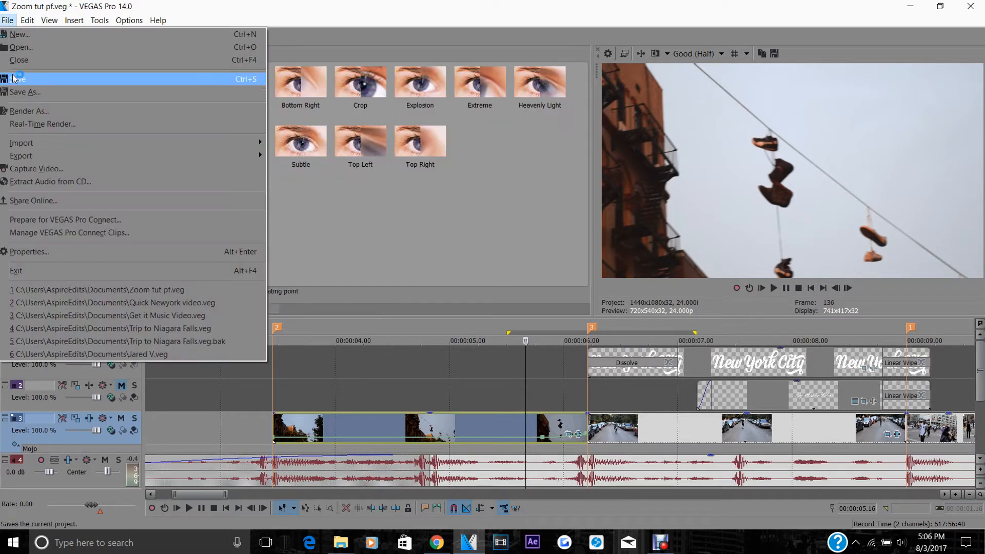
- Play the loop region around marker 3 and examine the zoom from the hanging-shoes clip into the skateboarder clip
click(634, 430)
scroll(634, 430, down, 4)
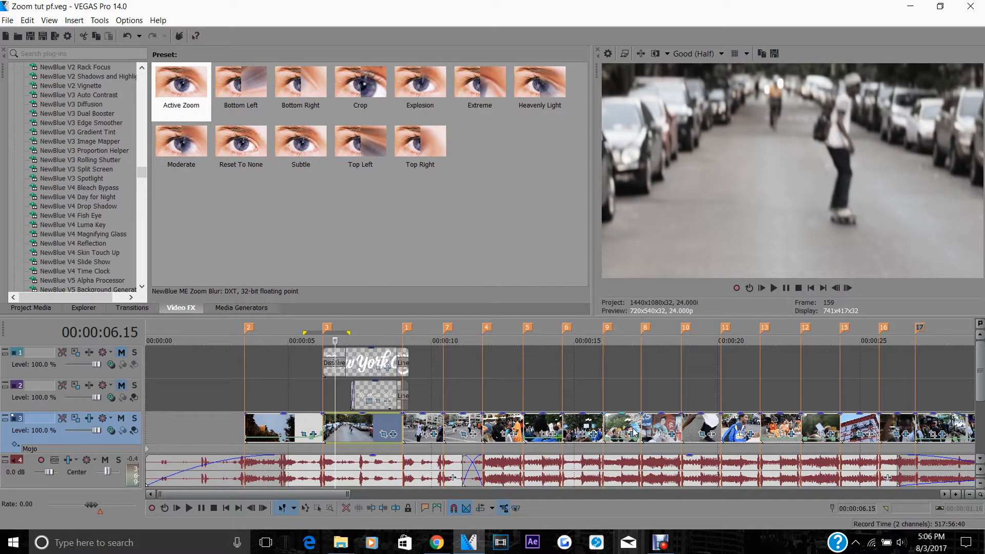
key(space)
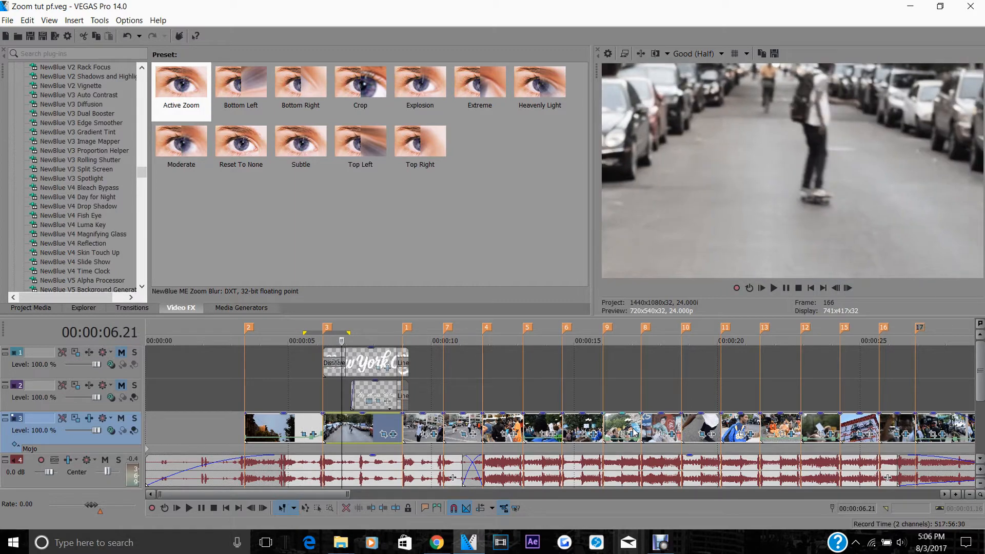
key(space)
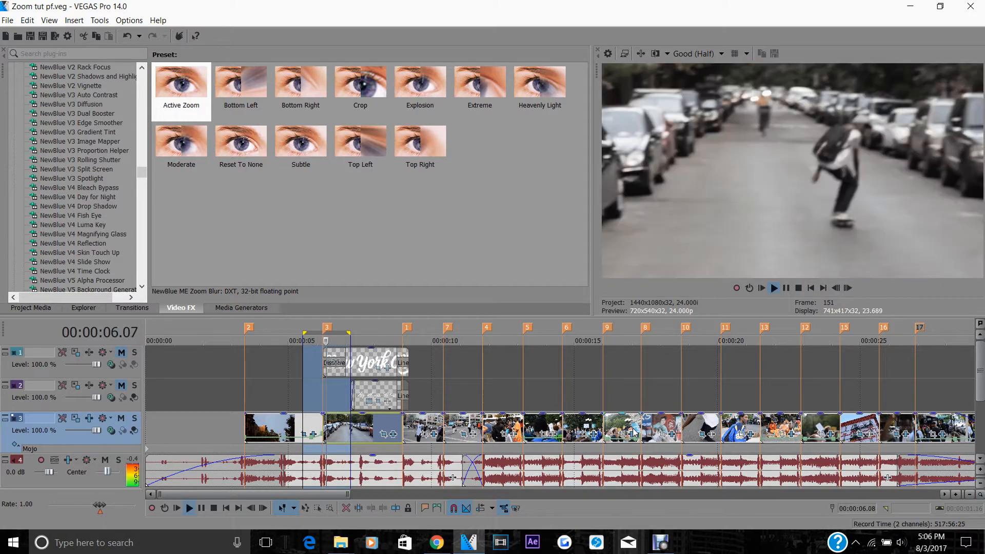
key(space)
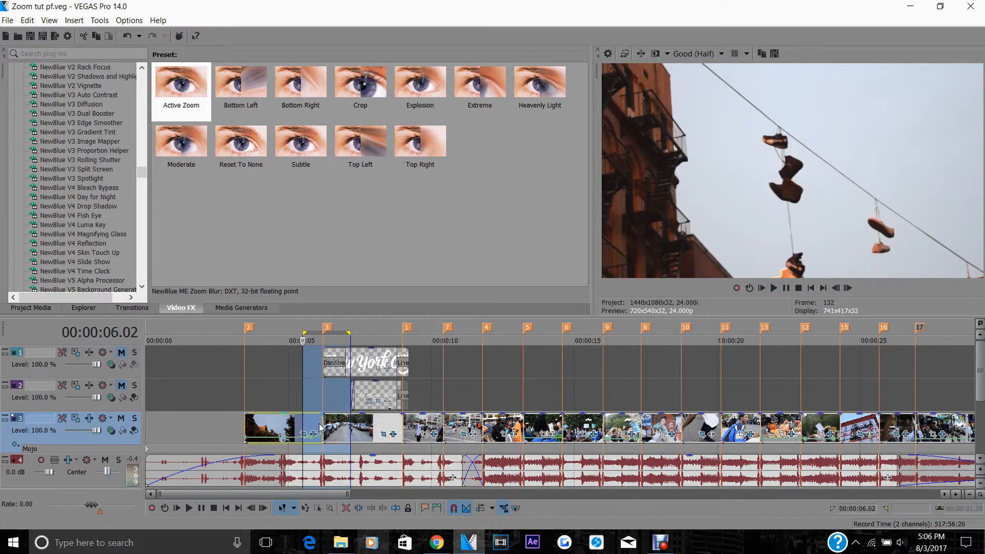
click(319, 425)
scroll(365, 432, up, 5)
scroll(565, 430, down, 5)
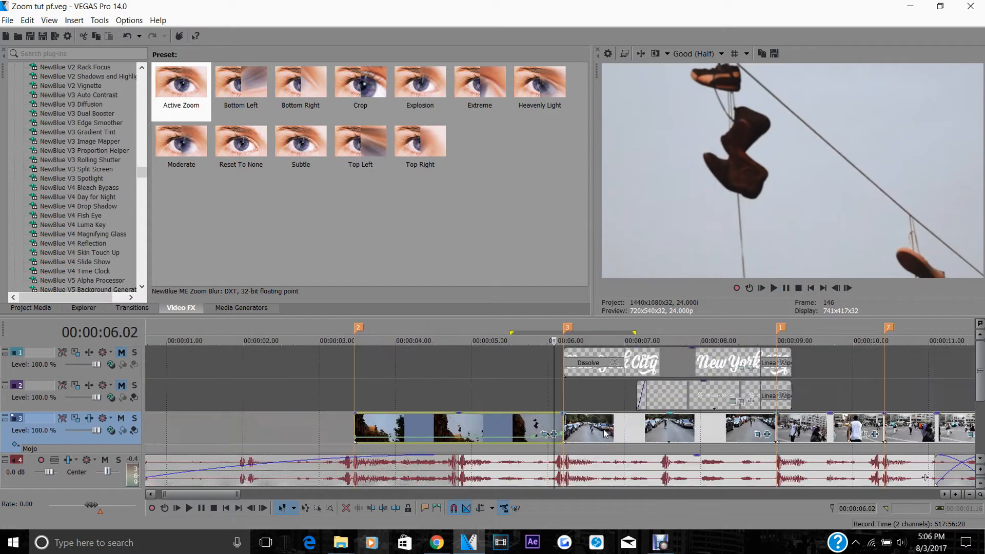
- Apply the default preset of the S_BlurMoCurves effect to the third video track
click(567, 430)
scroll(87, 205, down, 10)
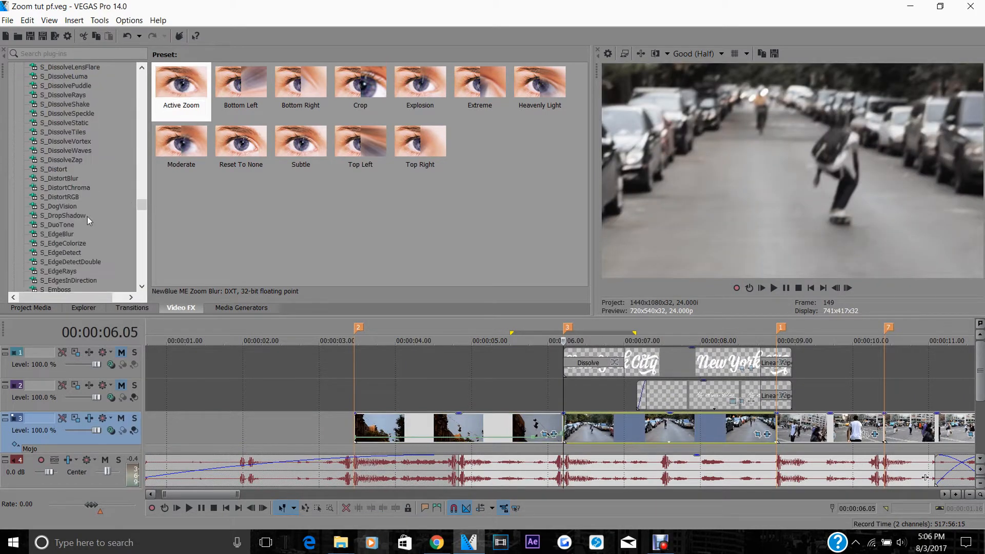
scroll(82, 194, up, 8)
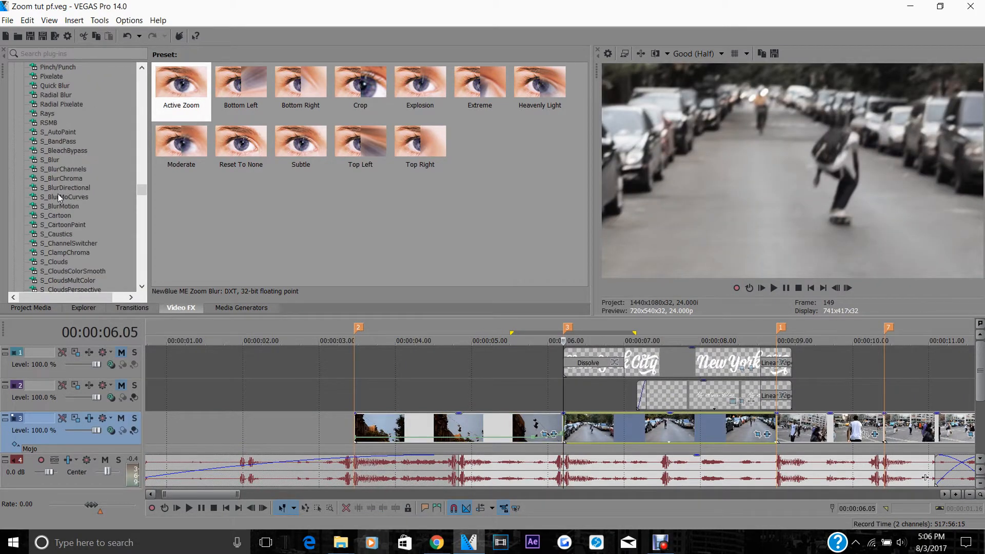
scroll(63, 174, down, 2)
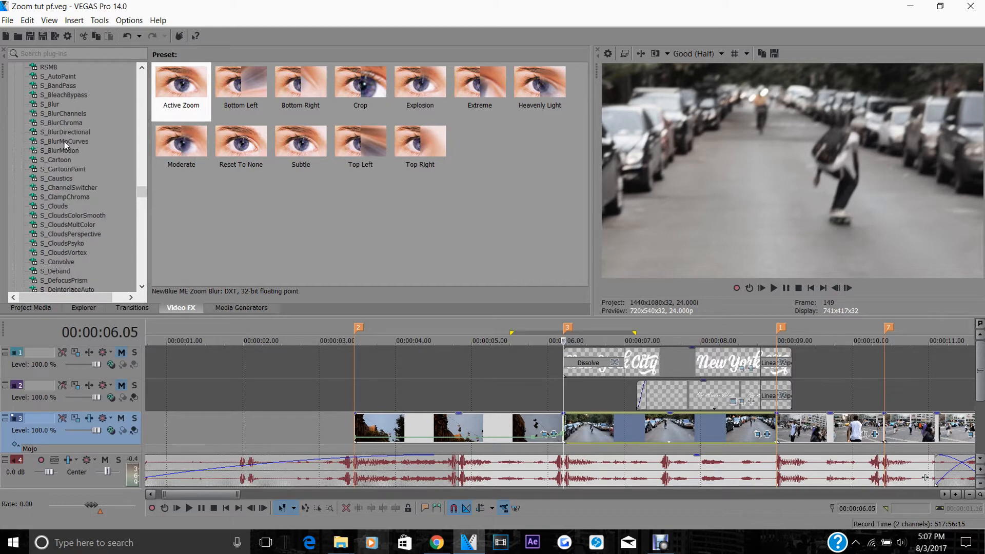
click(64, 141)
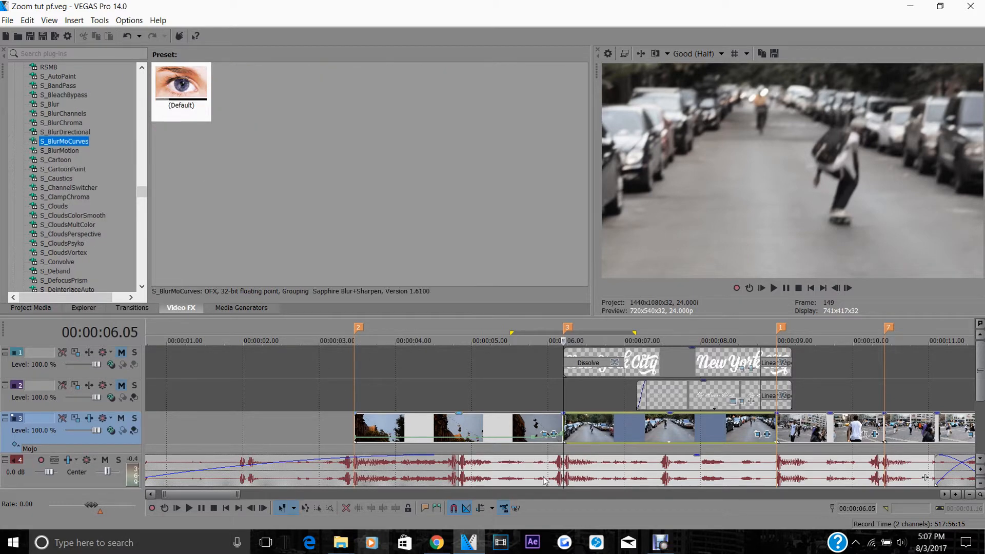
scroll(545, 481, down, 5)
drag(203, 97, 683, 422)
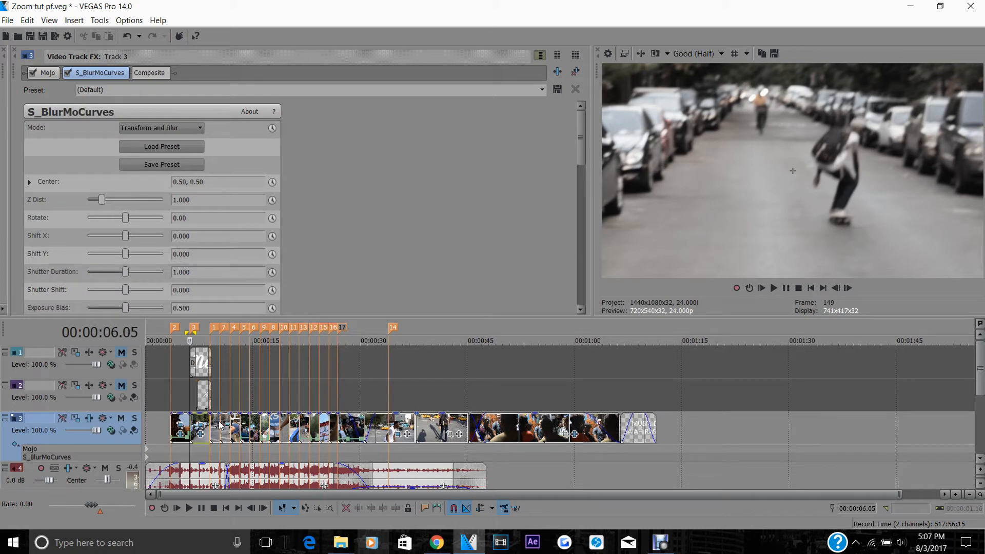
click(300, 427)
scroll(300, 428, up, 5)
drag(553, 401, 538, 400)
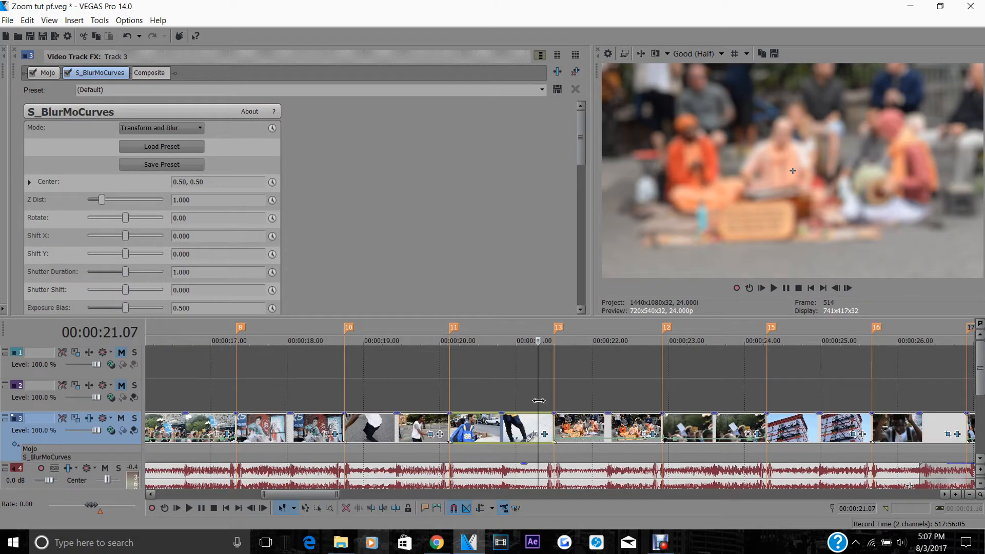
scroll(574, 418, down, 5)
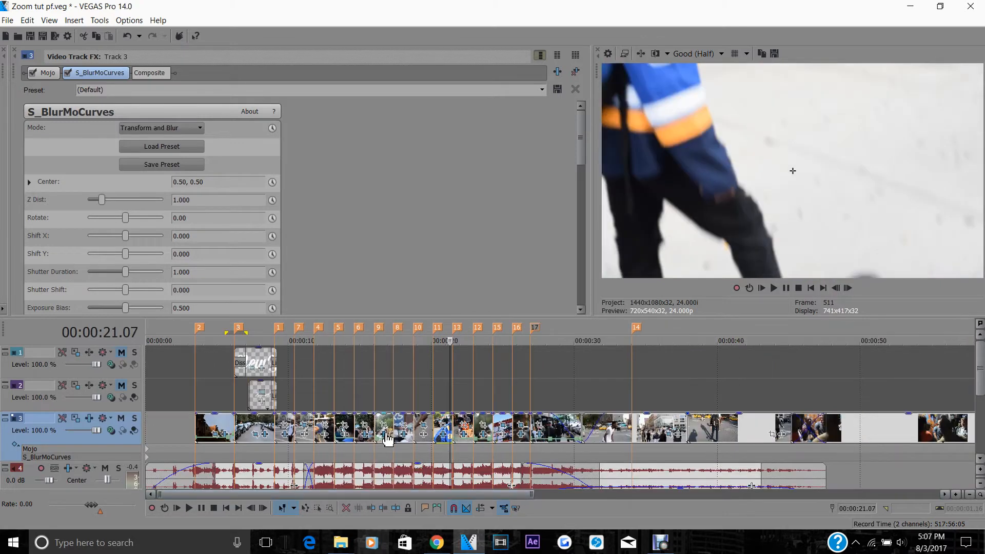
- Enable animation of the Z Dist parameter in S_BlurMoCurves with the playhead at the start of the skateboarder clip
click(236, 421)
scroll(237, 421, up, 5)
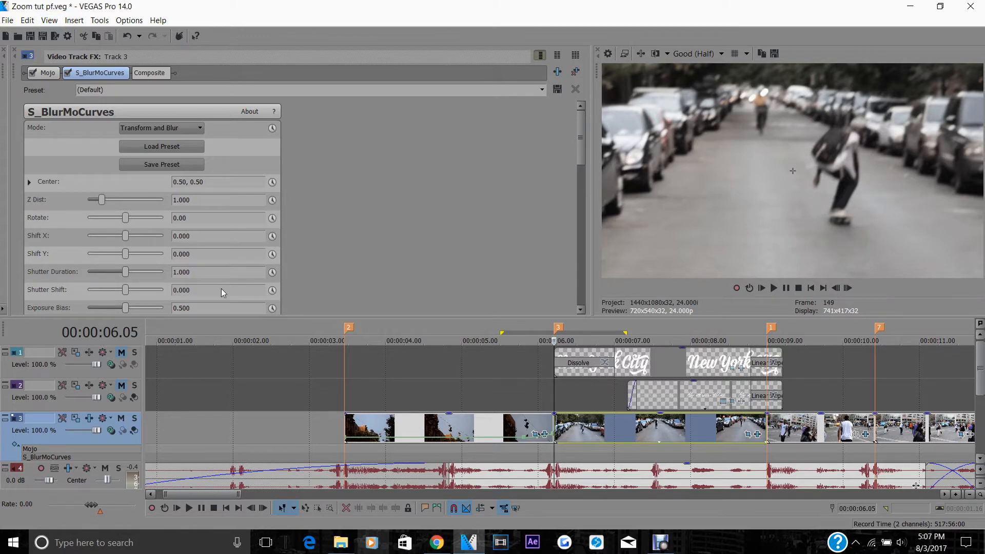
scroll(323, 267, down, 1)
scroll(322, 264, up, 1)
click(272, 200)
- Try a Z Dist of 0.800 at 00:00:06.05, set it back to 1.000 and delete that keyframe
drag(101, 202, 99, 199)
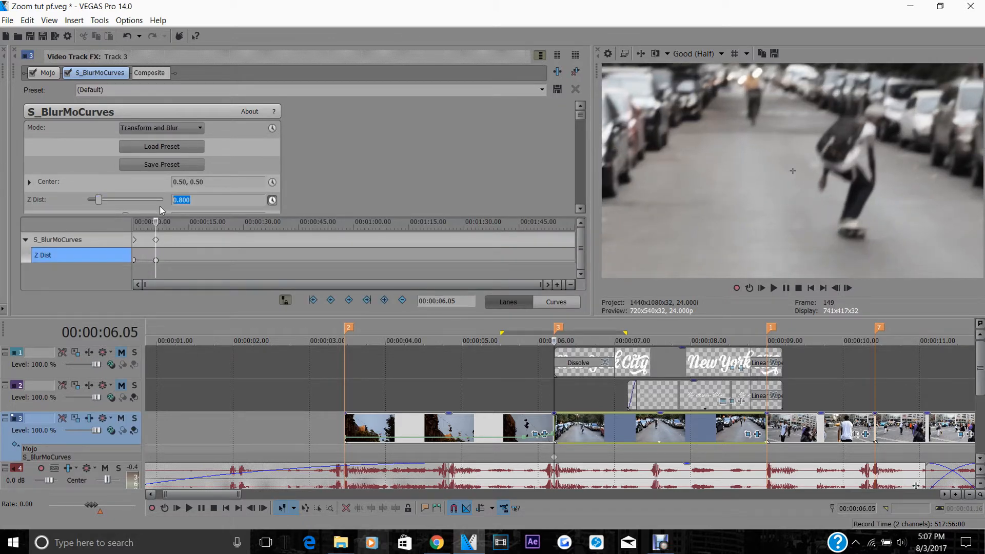
text(1)
key(Return)
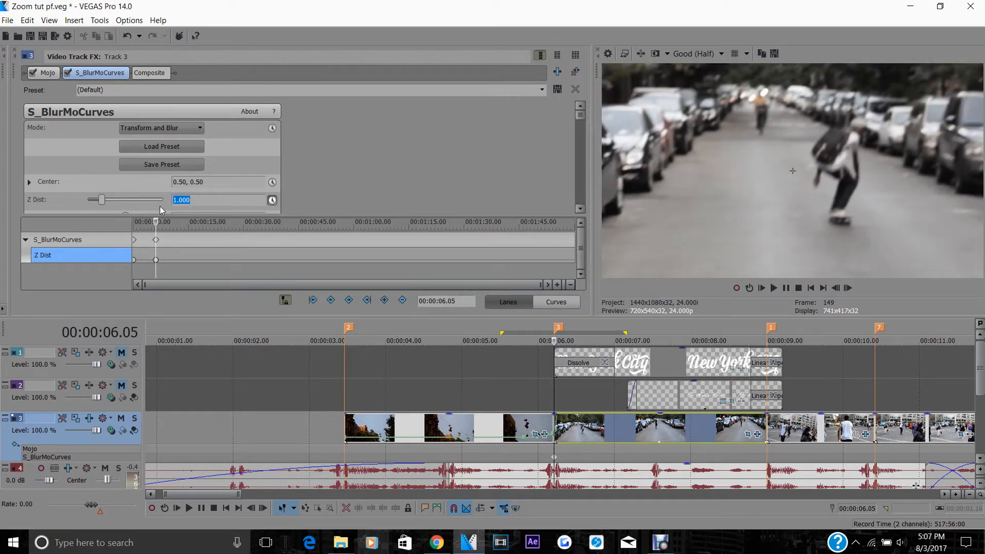
right_click(157, 242)
click(172, 250)
- Set the blur effect's Shutter Duration to its minimum and both Wrap X and Wrap Y to Tile
scroll(331, 195, down, 6)
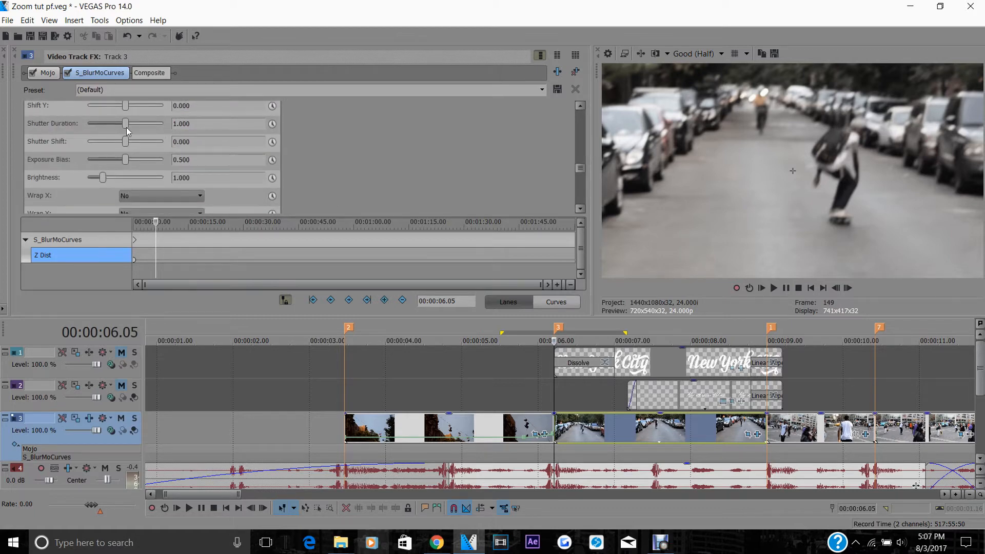
drag(126, 123, 0, 115)
scroll(350, 183, down, 2)
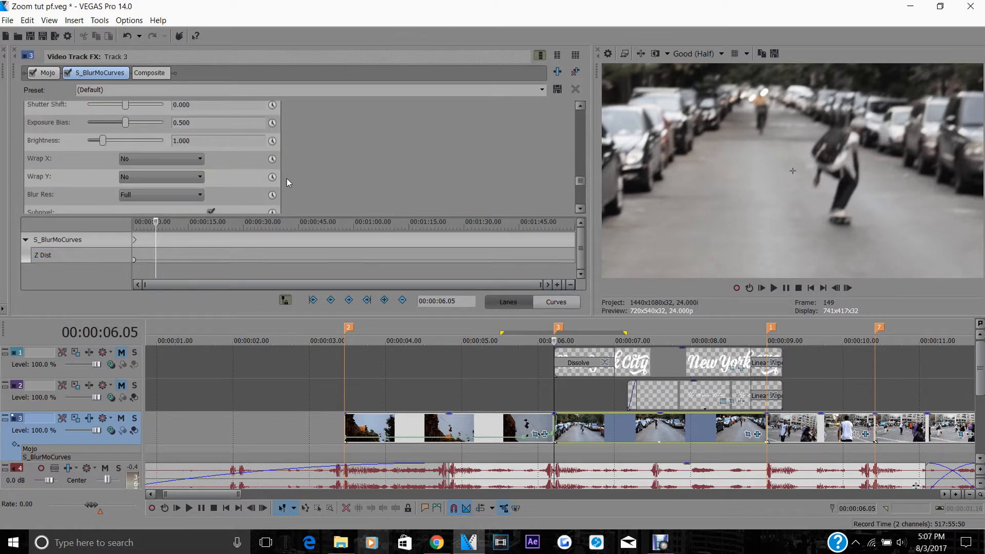
click(144, 159)
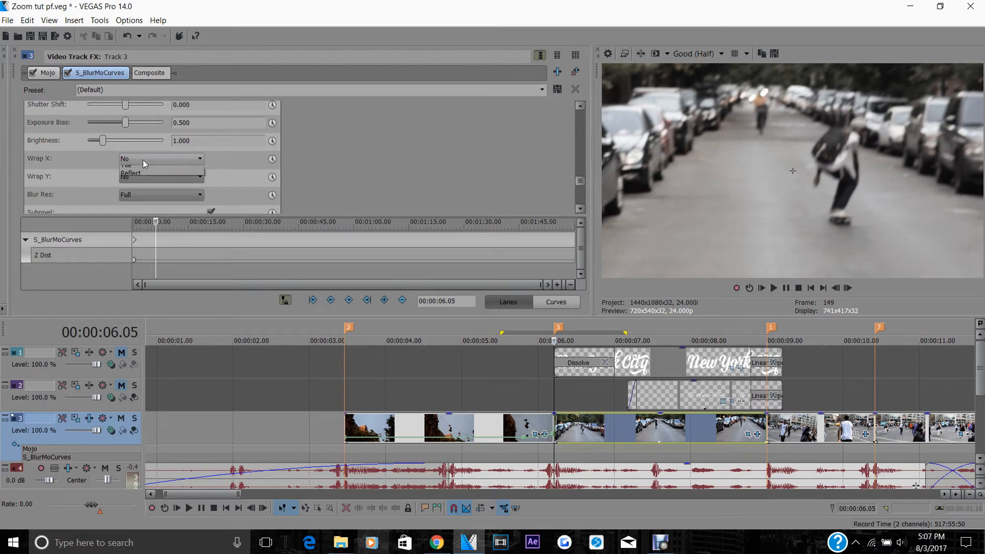
click(134, 177)
click(134, 179)
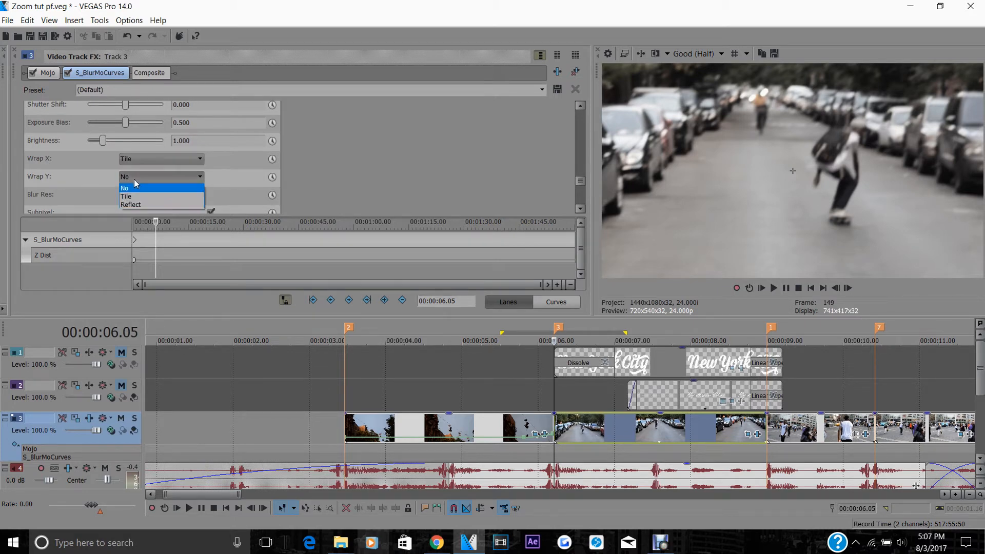
click(135, 198)
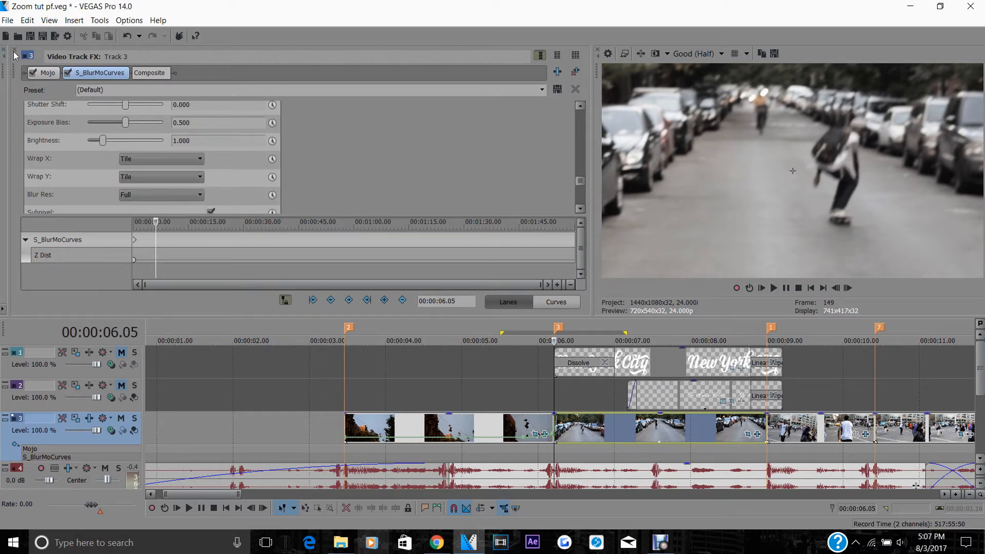
- Close the track effect settings and save the project
click(14, 50)
click(7, 21)
click(19, 78)
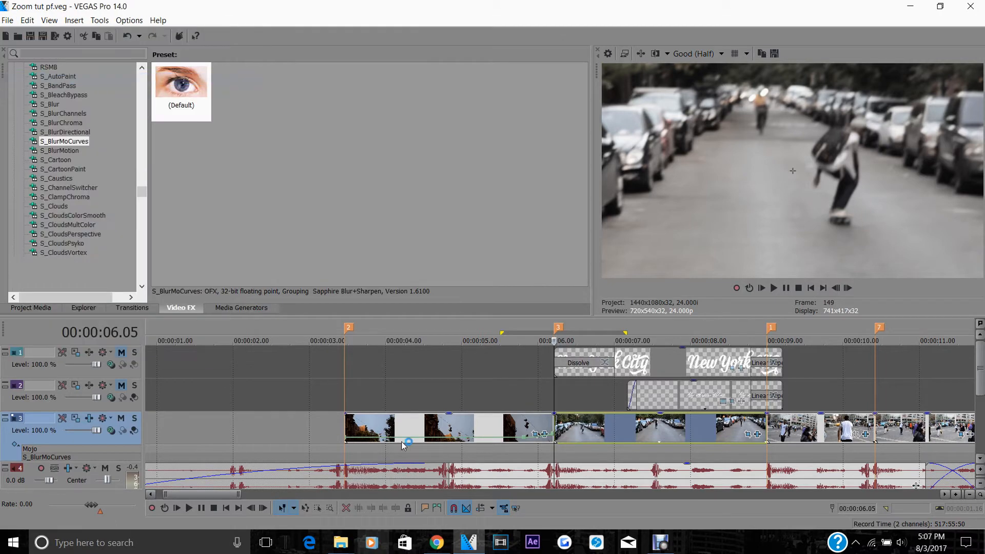
- Reopen the effect settings of track 3 and set the S_BlurMoCurves Z Dist to 1.733 at 00:00:06.05
scroll(558, 431, up, 2)
scroll(558, 431, down, 3)
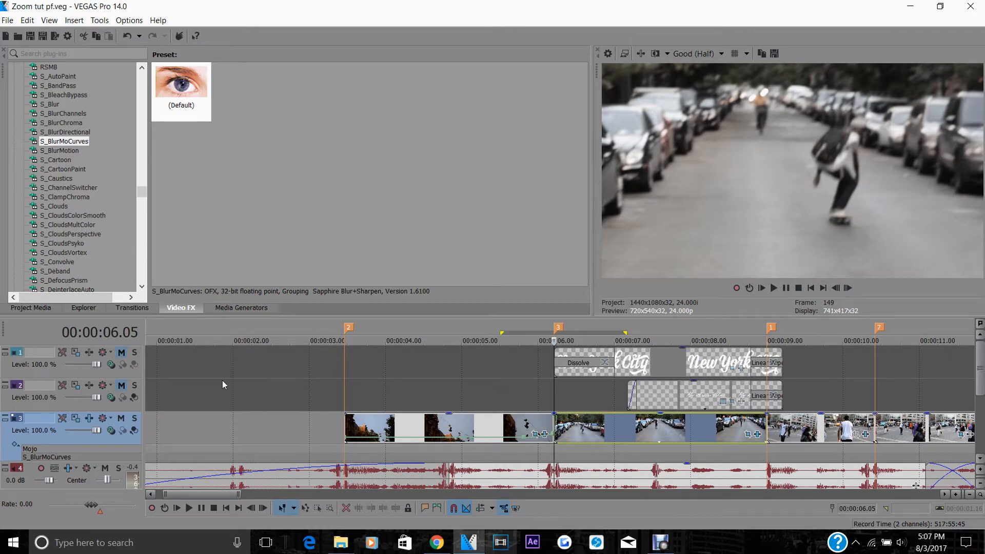
click(63, 457)
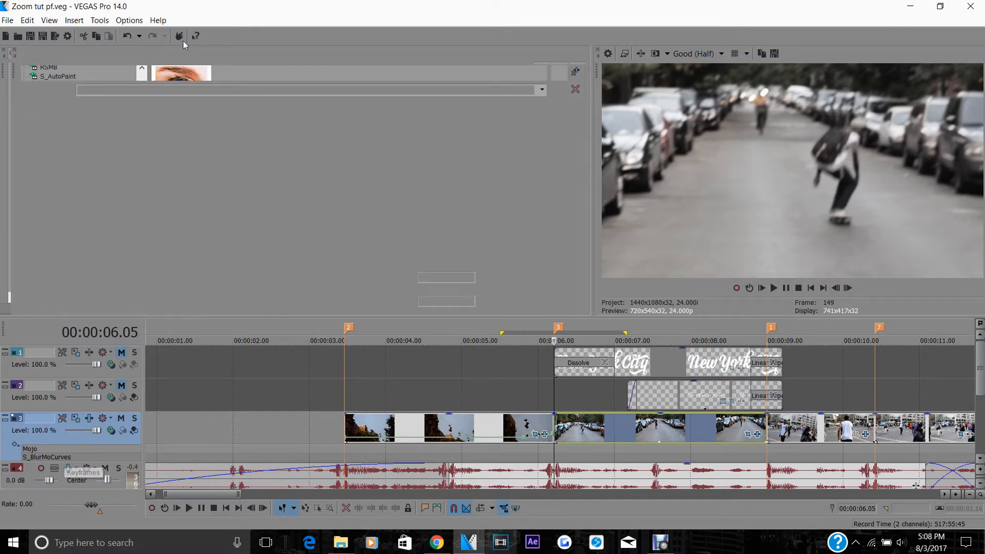
scroll(238, 189, down, 1)
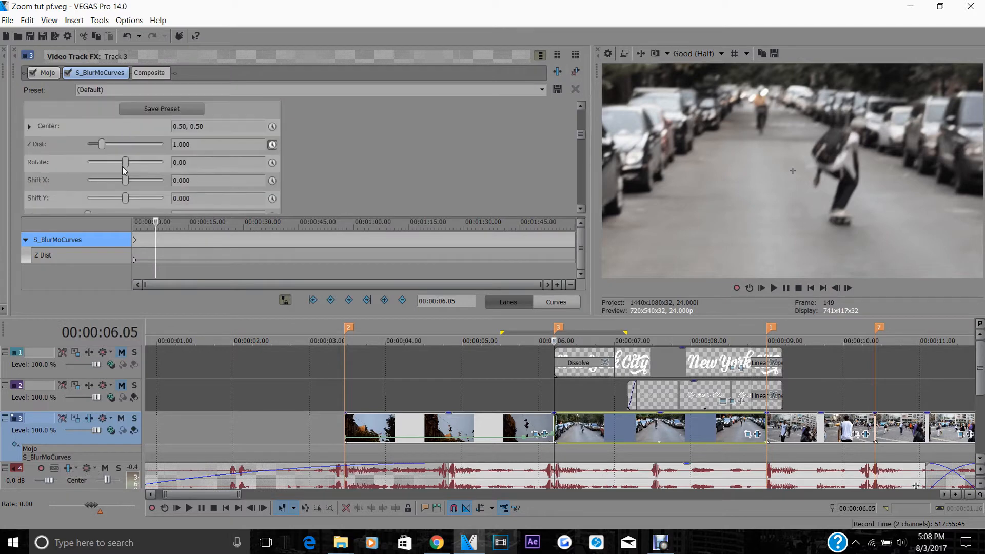
click(551, 400)
drag(102, 145, 114, 145)
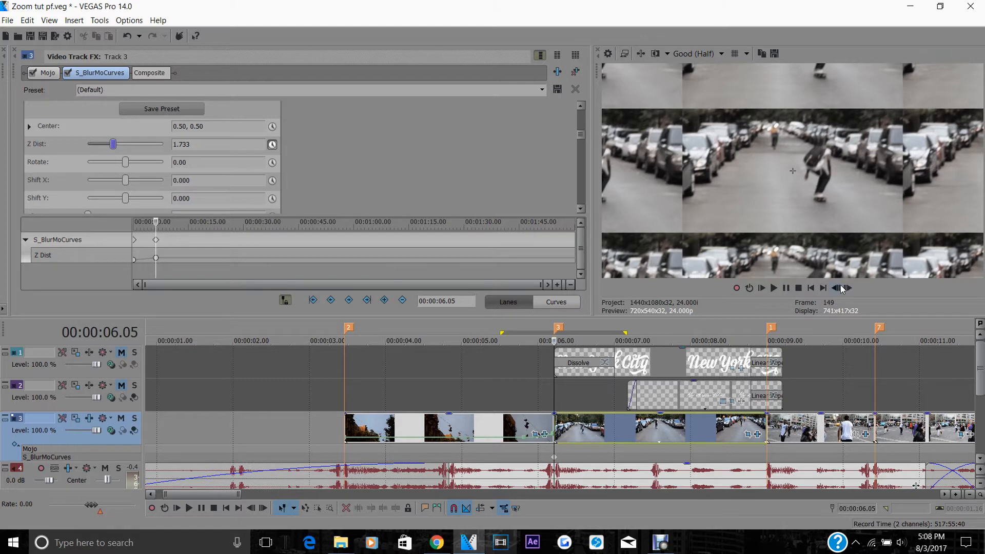
- Set Z Dist to 1.000 one frame earlier, at 00:00:06.04
scroll(730, 377, up, 4)
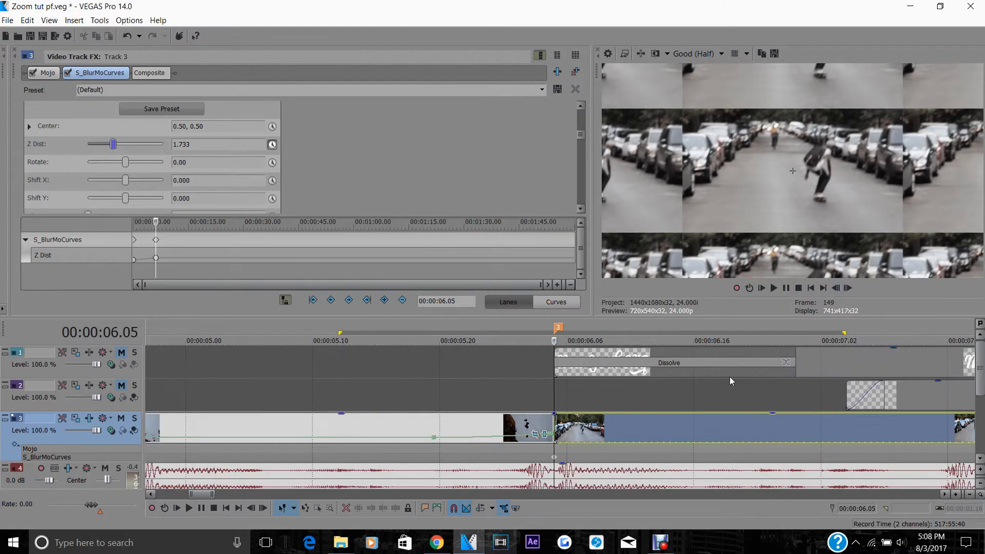
click(836, 286)
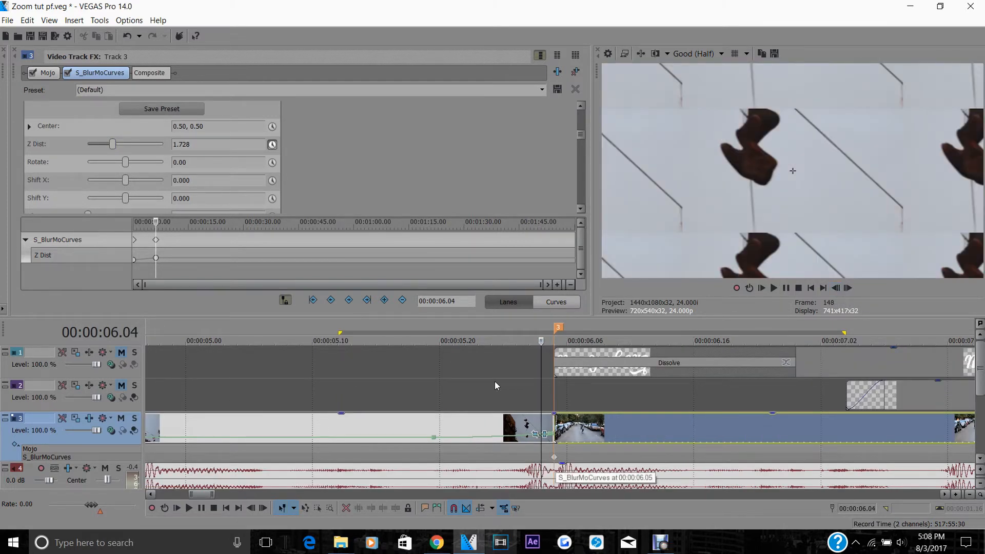
click(199, 148)
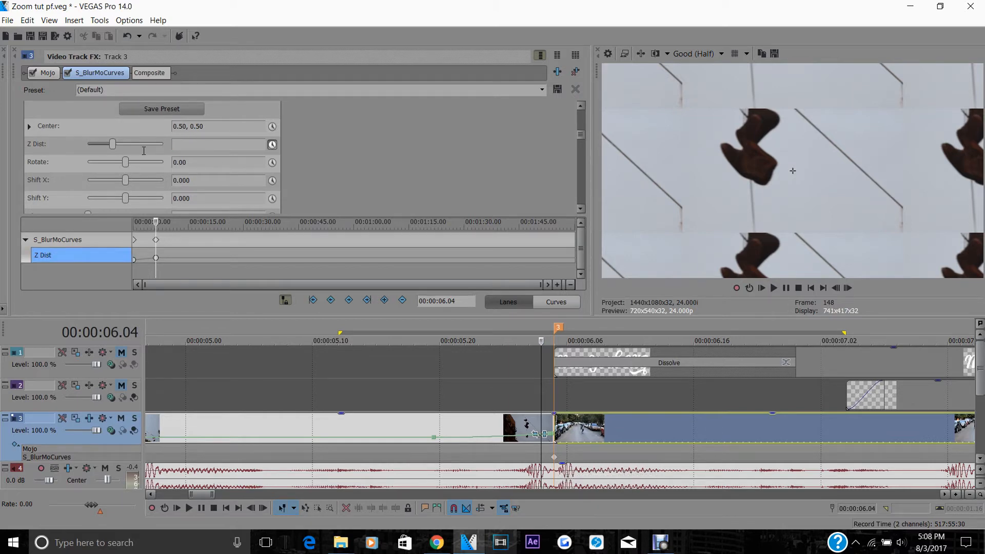
text(1)
key(Return)
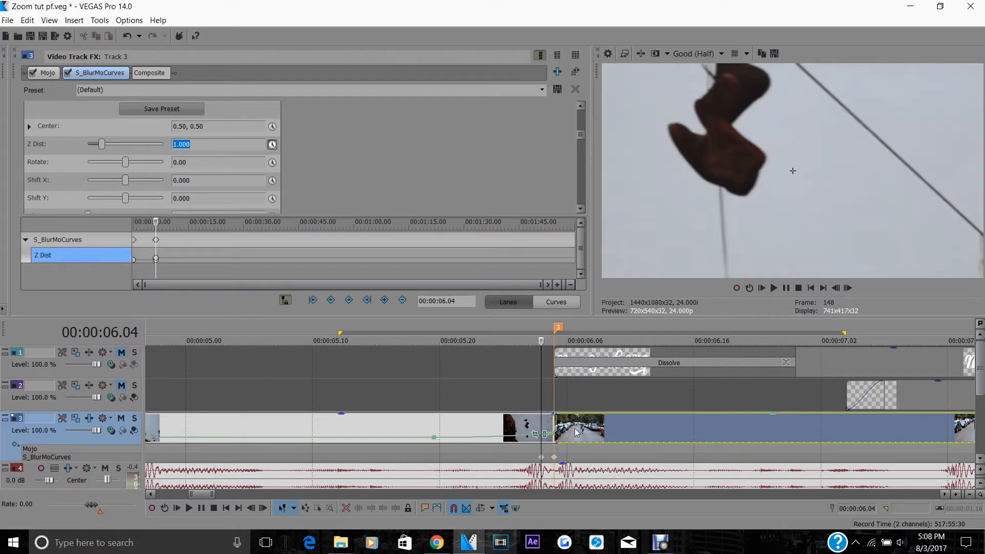
- Add a Z Dist keyframe of 1.000 at 00:00:06.19, within the skateboarder clip
click(558, 424)
scroll(513, 419, down, 5)
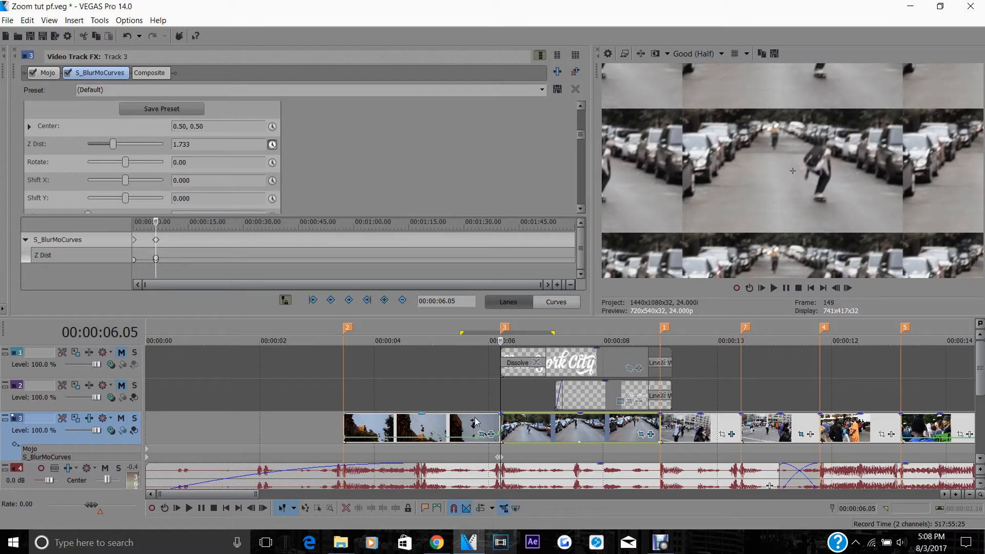
drag(500, 412, 532, 431)
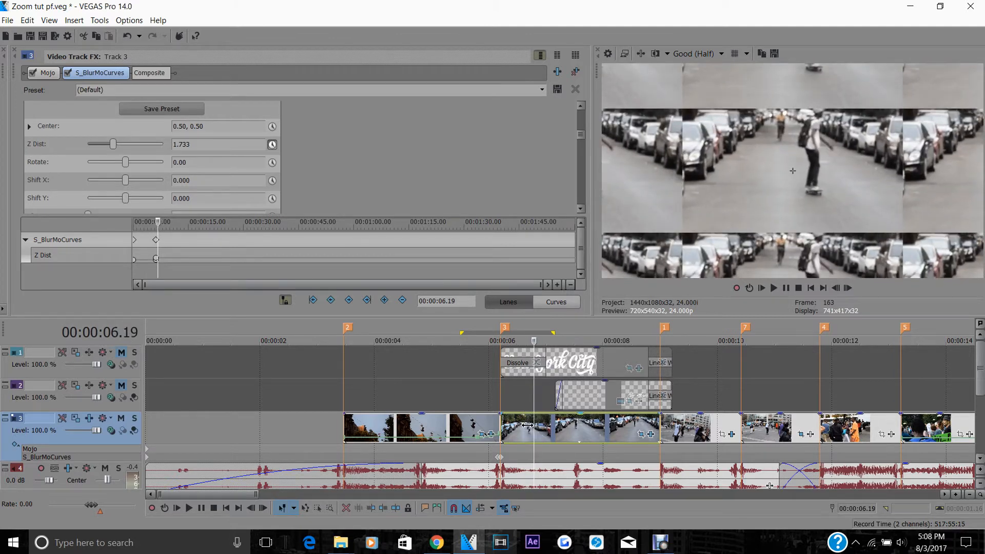
click(205, 145)
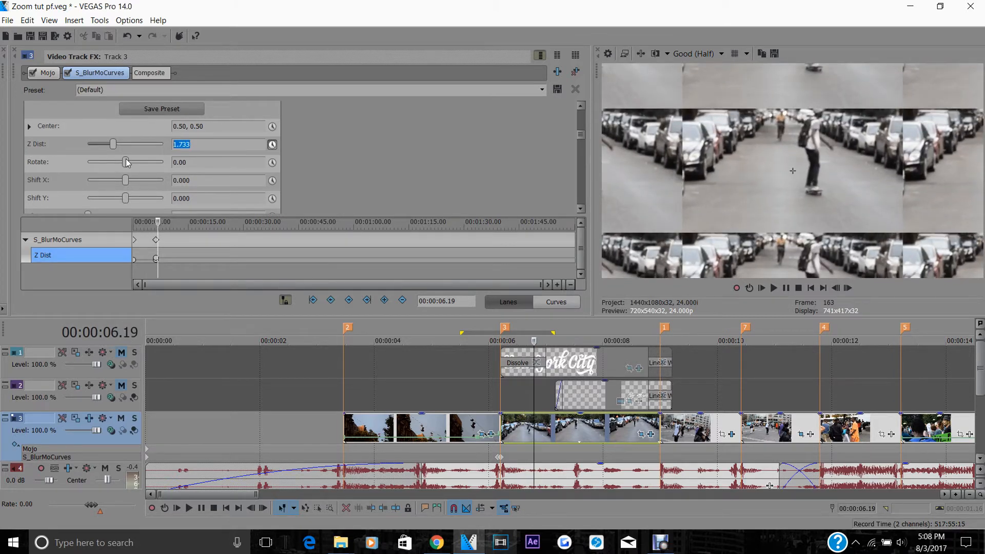
text(1)
key(Return)
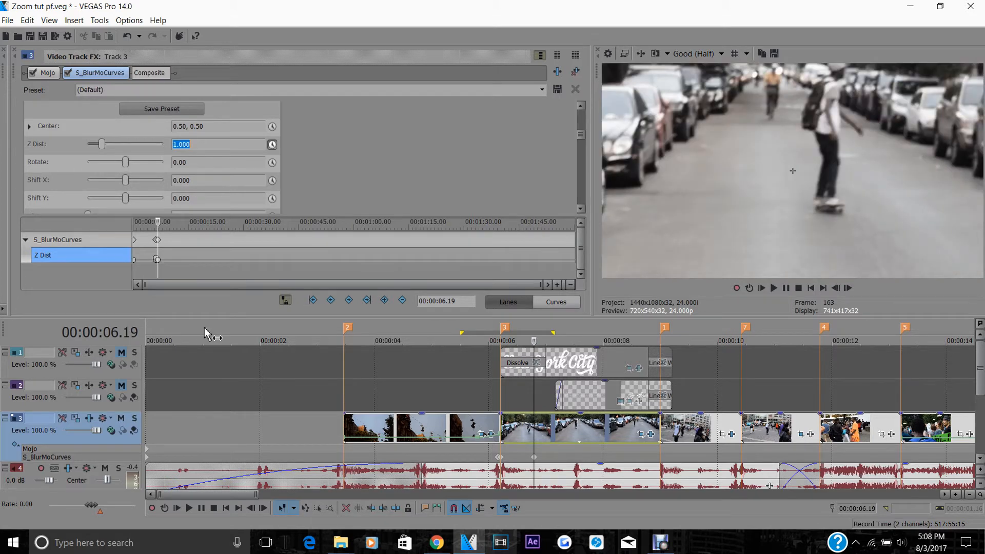
- Change the interpolation type of the Z Dist keyframe at 00:00:06.05
scroll(168, 272, up, 3)
scroll(167, 272, up, 3)
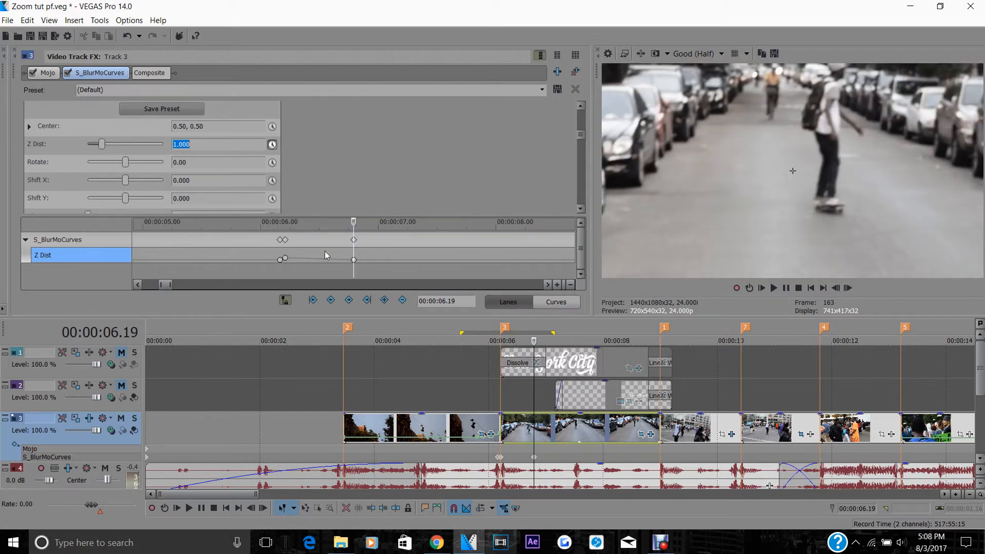
click(285, 260)
double_click(285, 259)
scroll(353, 263, up, 2)
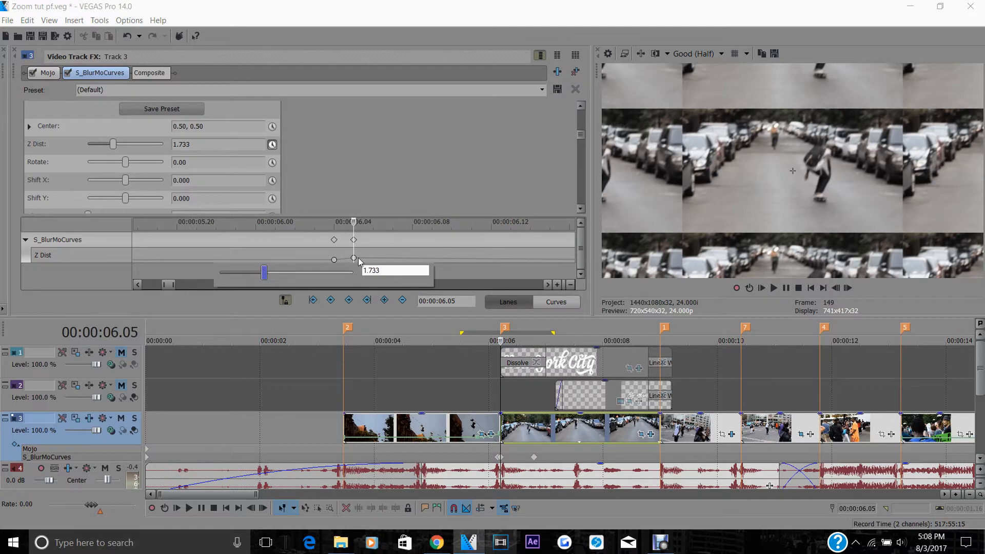
right_click(354, 258)
click(354, 257)
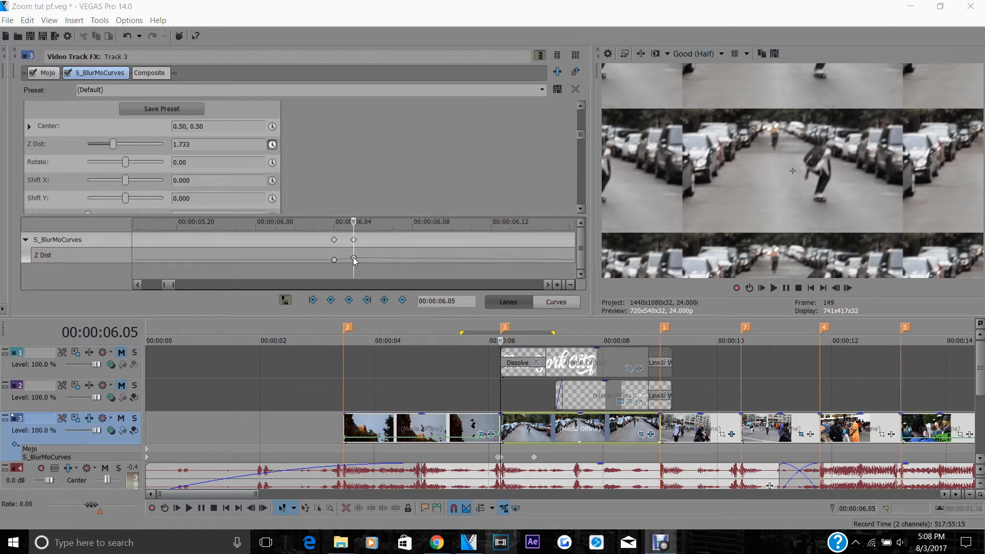
right_click(355, 258)
click(388, 358)
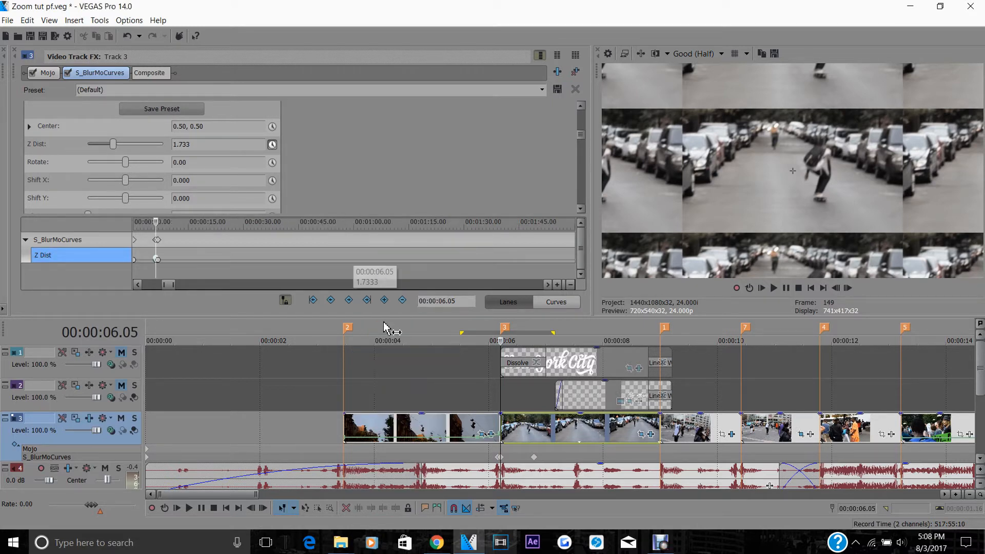
- Close the track effect settings, place the playhead at 00:00:06.00 and save the project
click(14, 49)
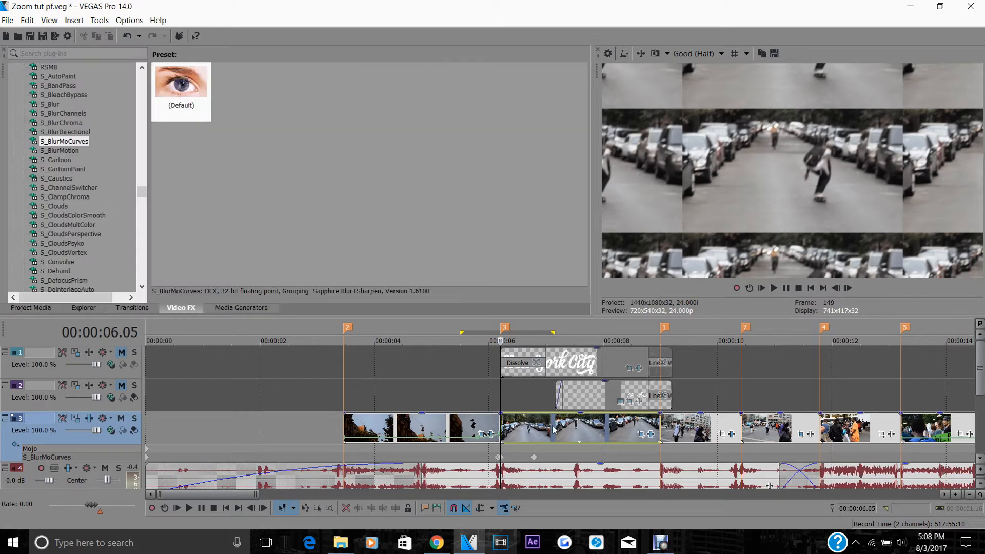
drag(501, 410, 488, 409)
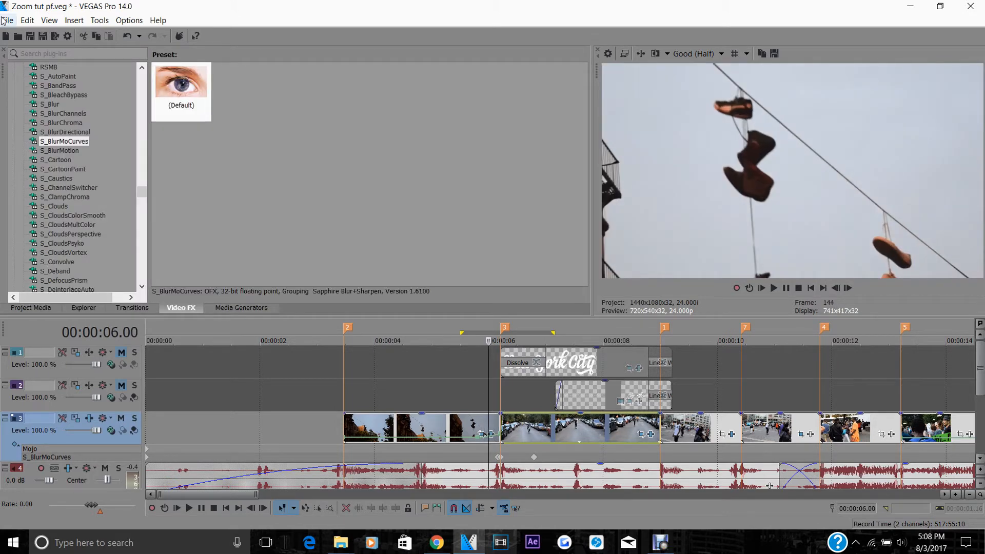
click(7, 20)
click(12, 77)
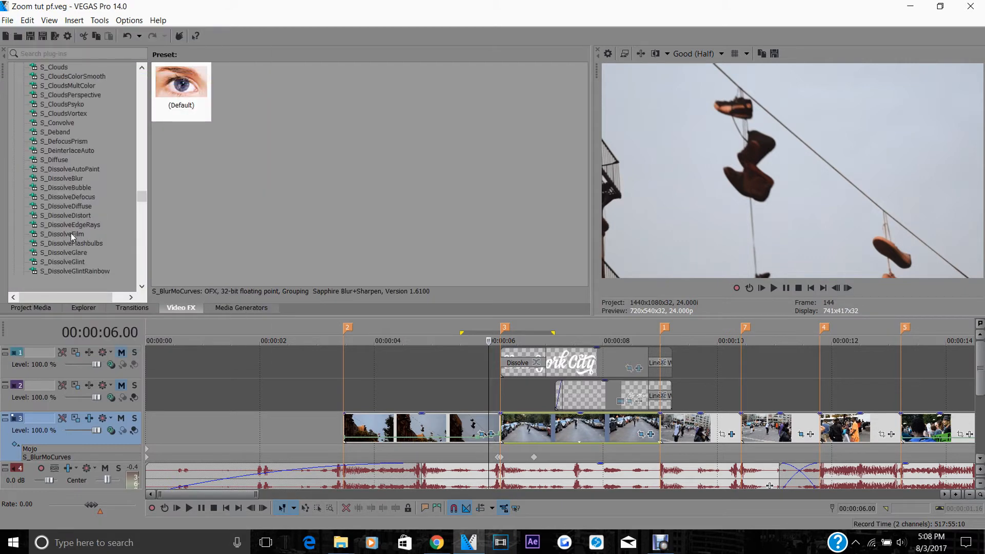
- Apply the Active Zoom preset of NewBlue ME Zoom Blur to video track 3
scroll(71, 233, up, 15)
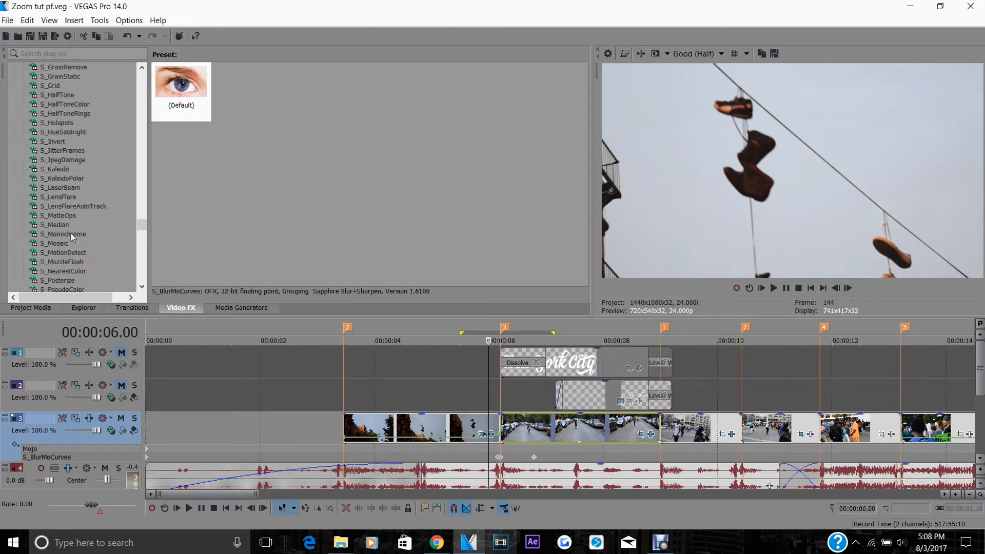
scroll(74, 171, up, 15)
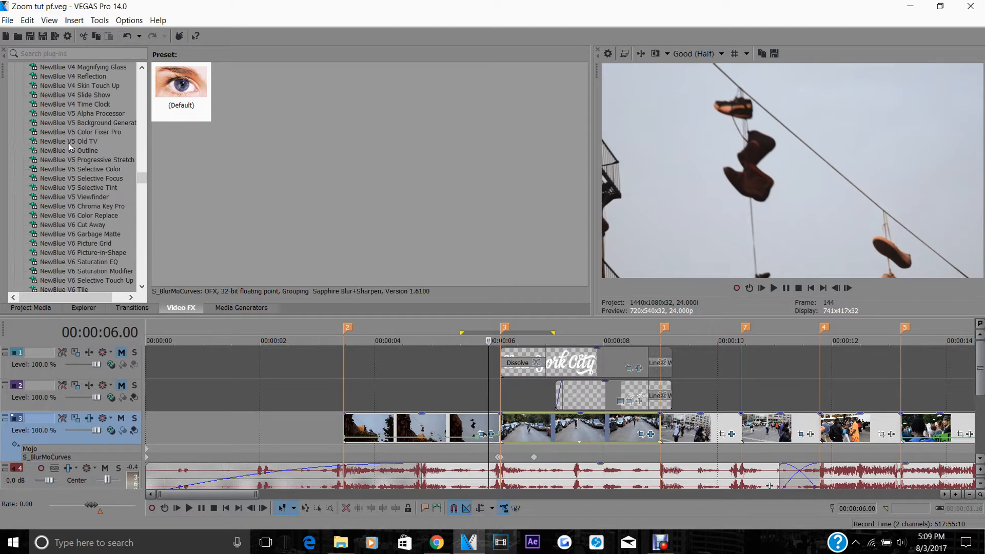
scroll(66, 112, up, 9)
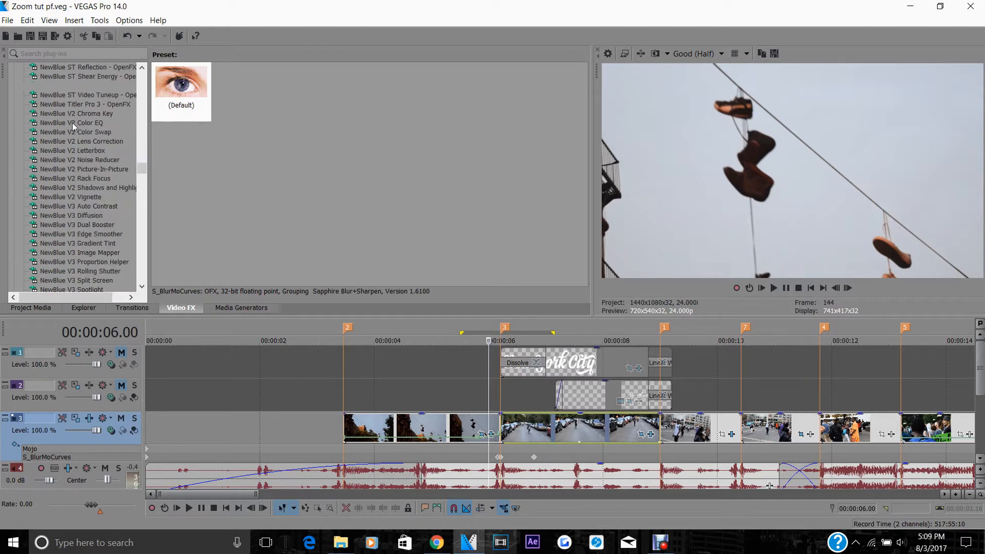
click(78, 79)
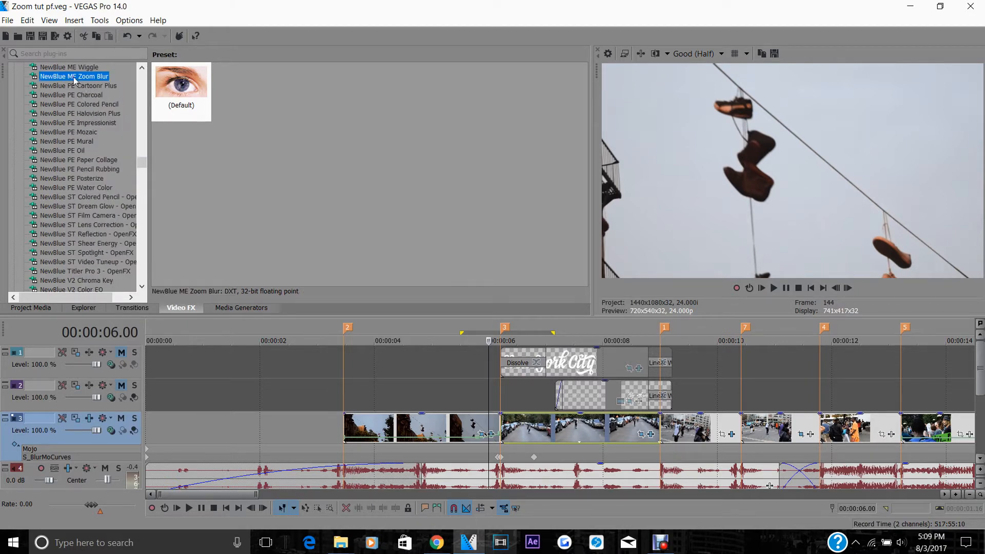
scroll(385, 417, down, 10)
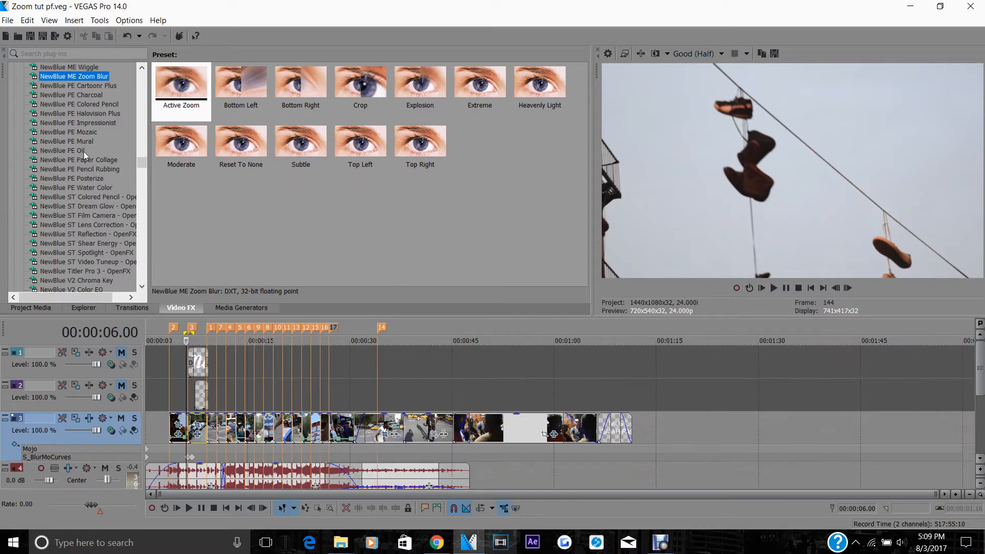
drag(183, 93, 666, 432)
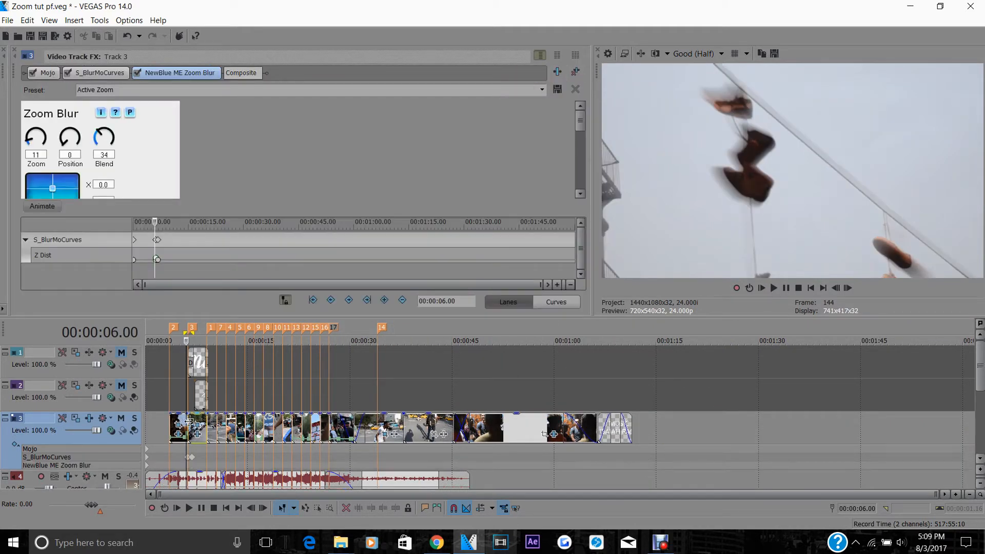
- With the playhead at 00:00:06.05, set the Zoom Blur's Blend to 100 and Zoom to 21
scroll(258, 399, up, 6)
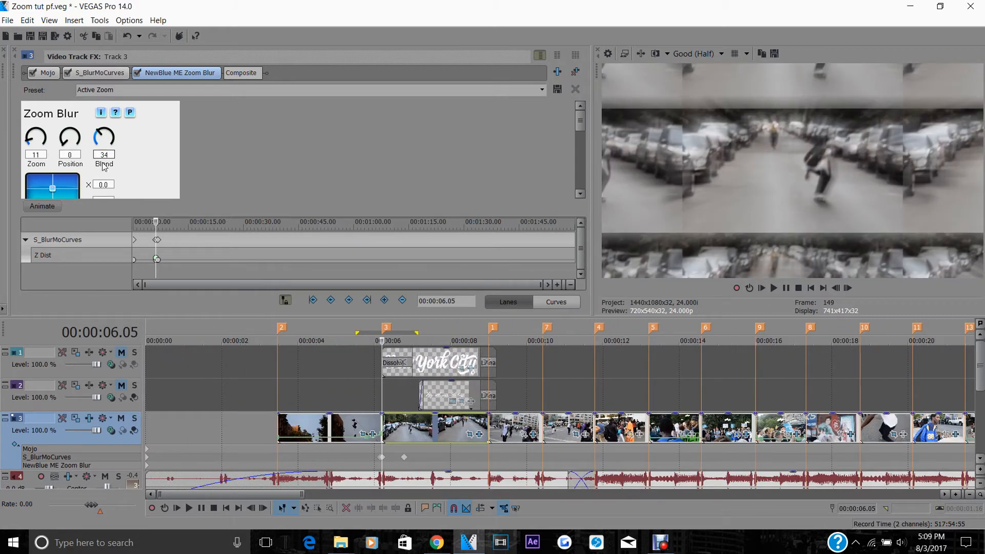
drag(98, 135, 149, 195)
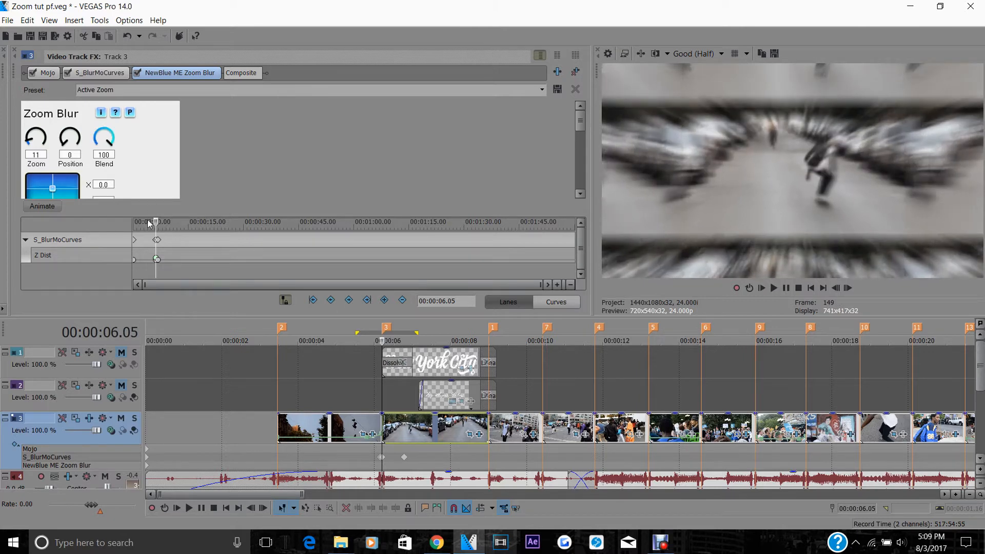
double_click(36, 155)
key(Return)
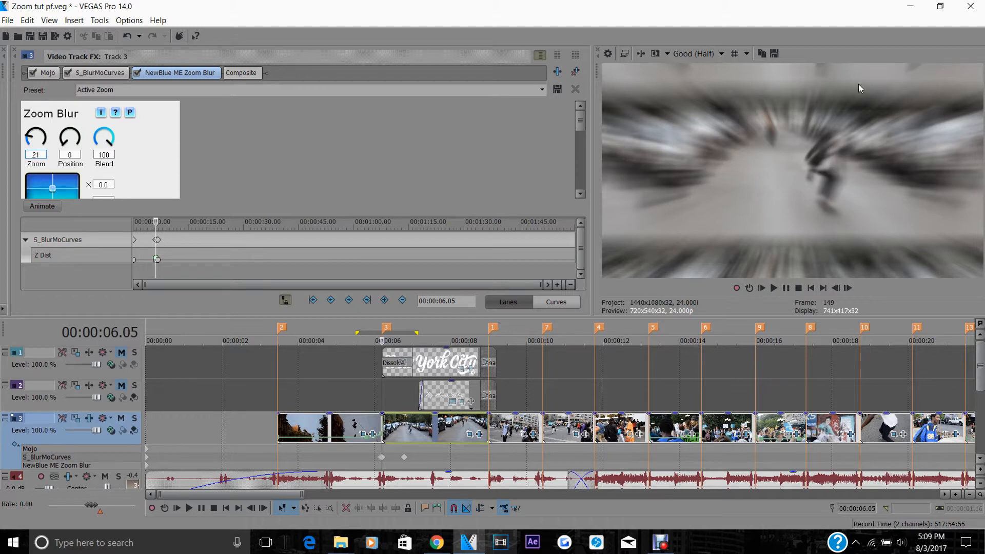
- Enable keyframe animation for NewBlue ME Zoom Blur and move its initial keyframe to 00:00:06.05
scroll(438, 449, up, 6)
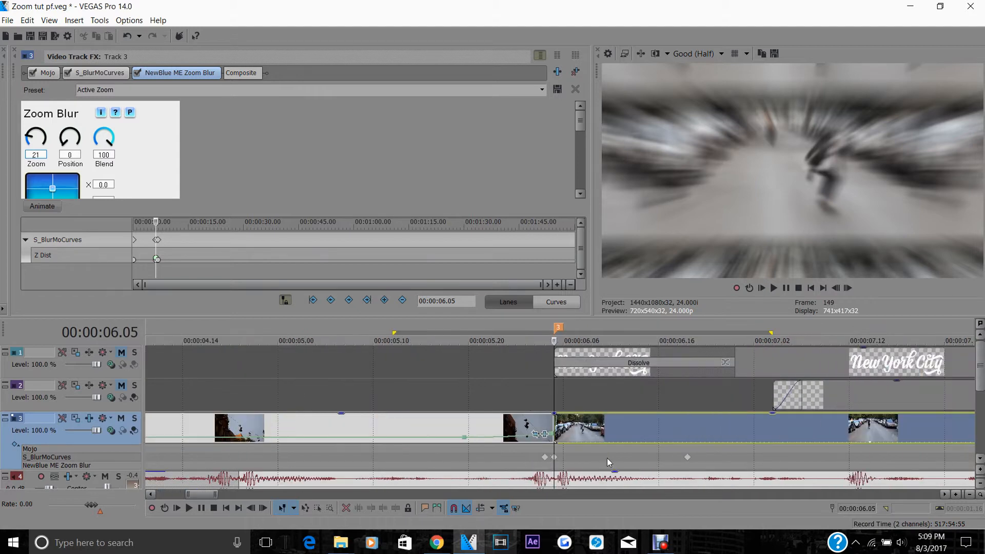
click(44, 207)
scroll(605, 447, up, 2)
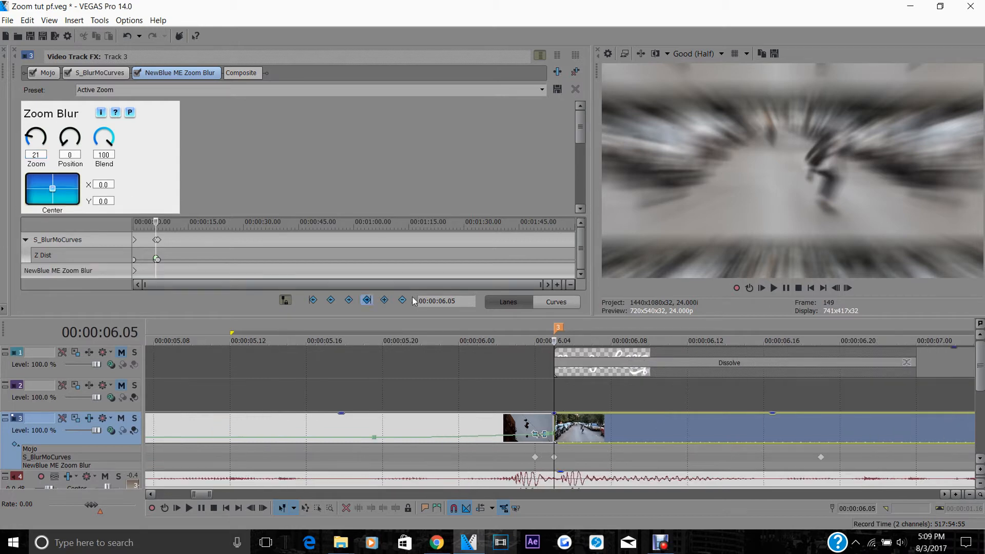
click(157, 275)
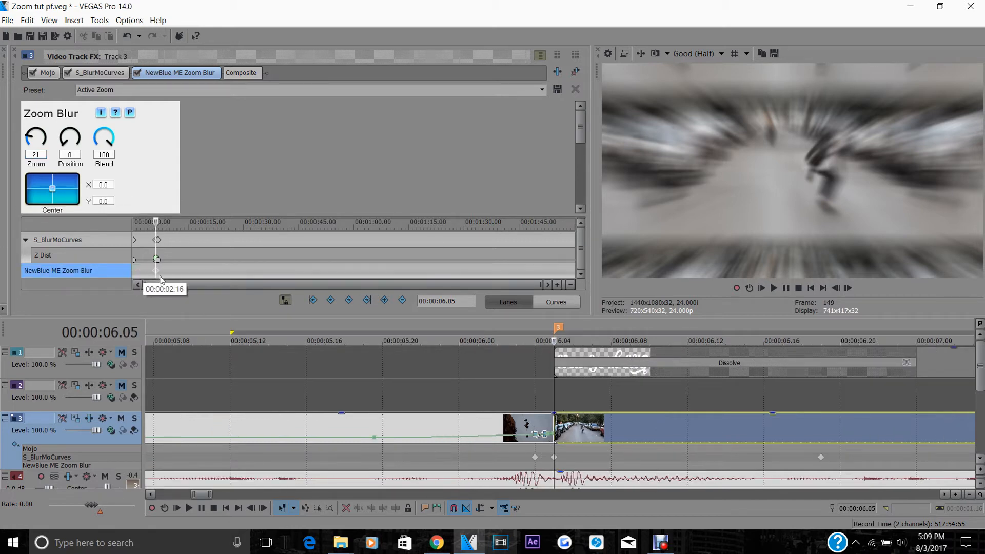
drag(157, 277, 155, 278)
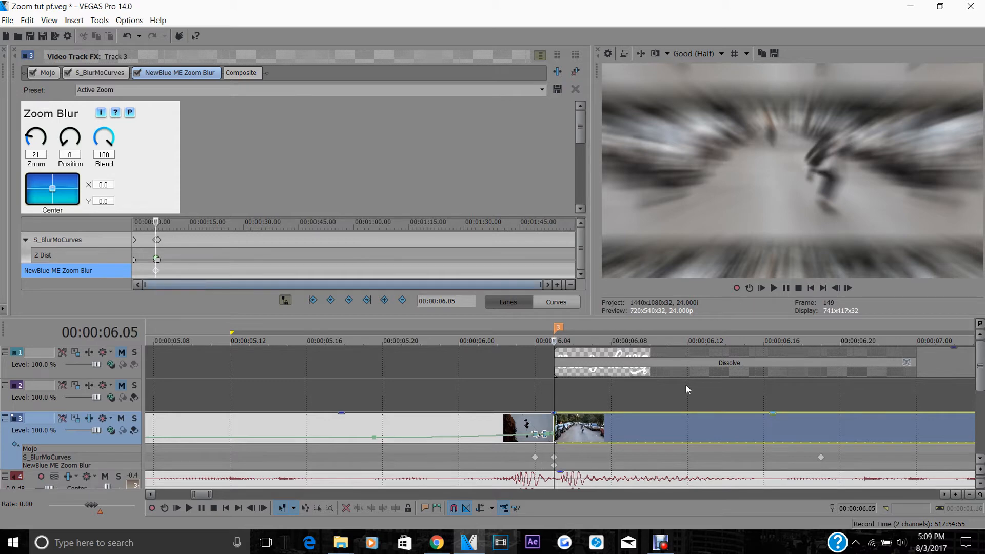
- Add a Zoom Blur keyframe at 00:00:06.00 with Zoom set to 0
click(836, 288)
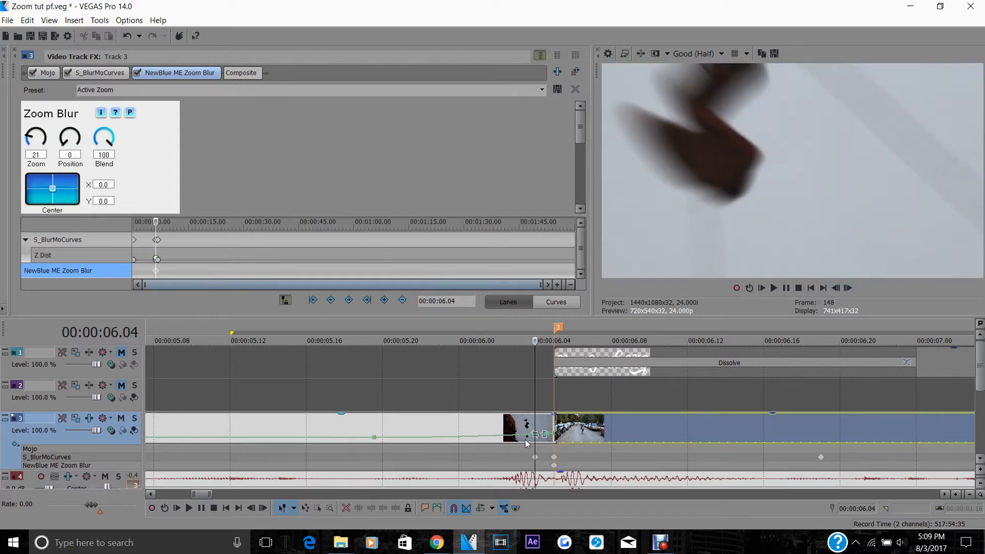
drag(534, 422, 459, 435)
drag(31, 136, 24, 155)
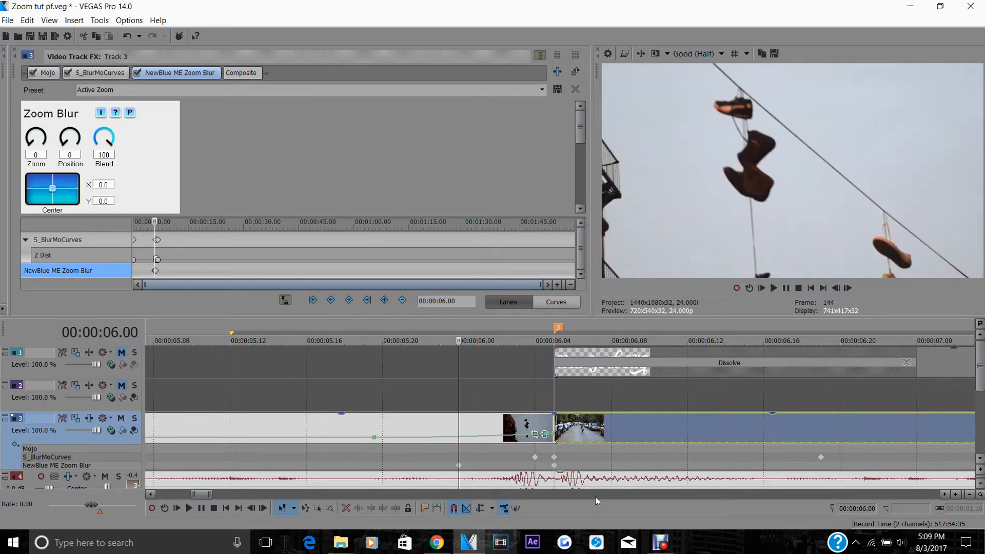
- Move the first Zoom Blur keyframe to 00:00:05.14, two frames before the shoes clip's middle pan/crop keyframe, and set it to Slow interpolation
click(536, 432)
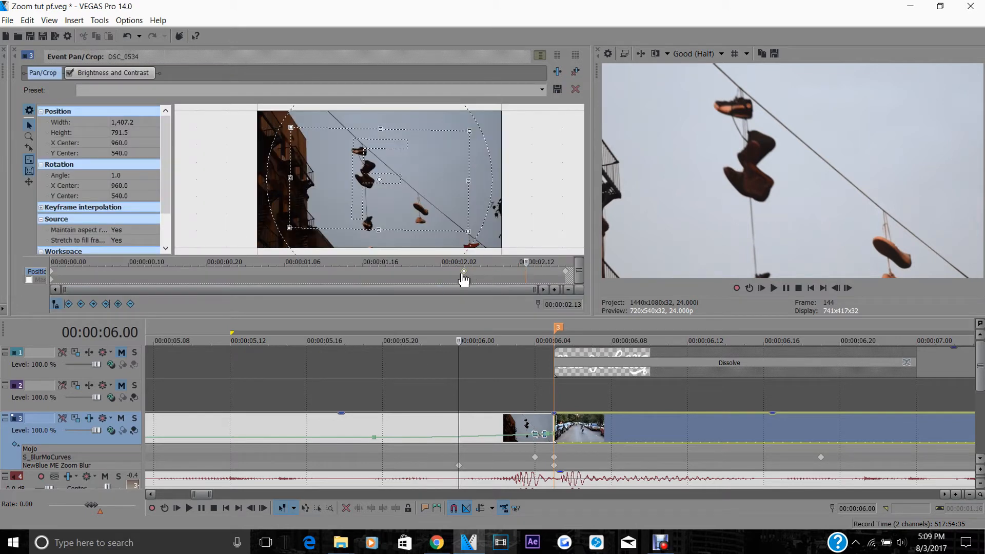
click(467, 276)
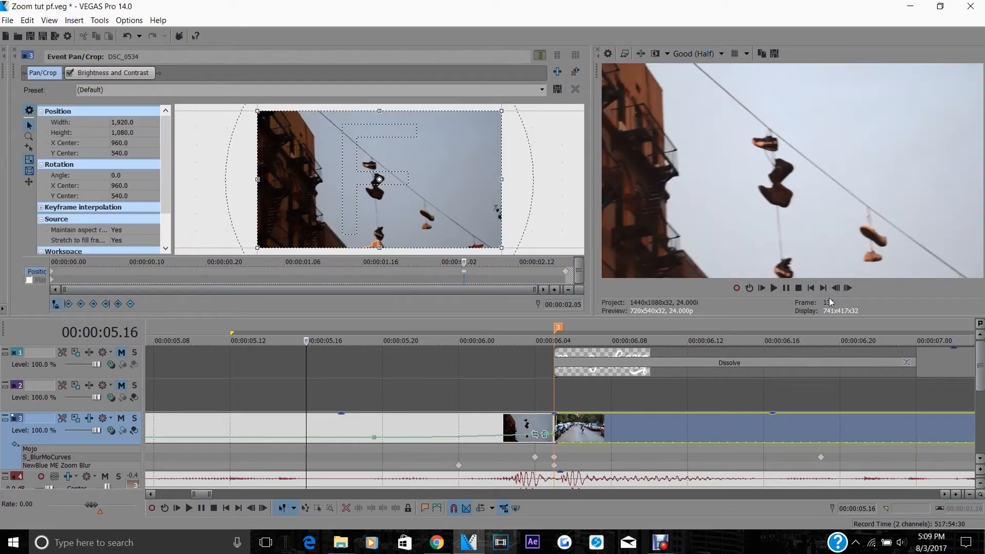
click(836, 288)
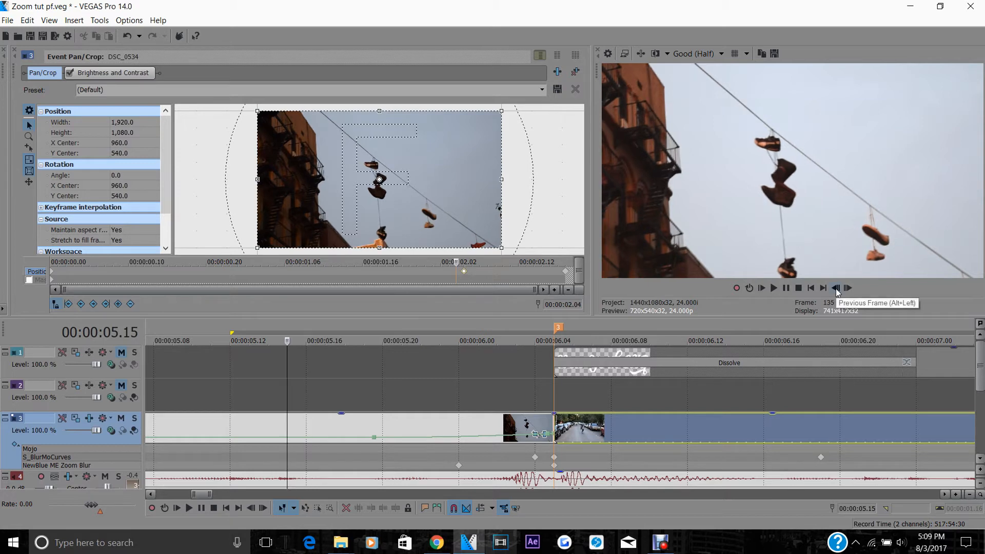
click(836, 288)
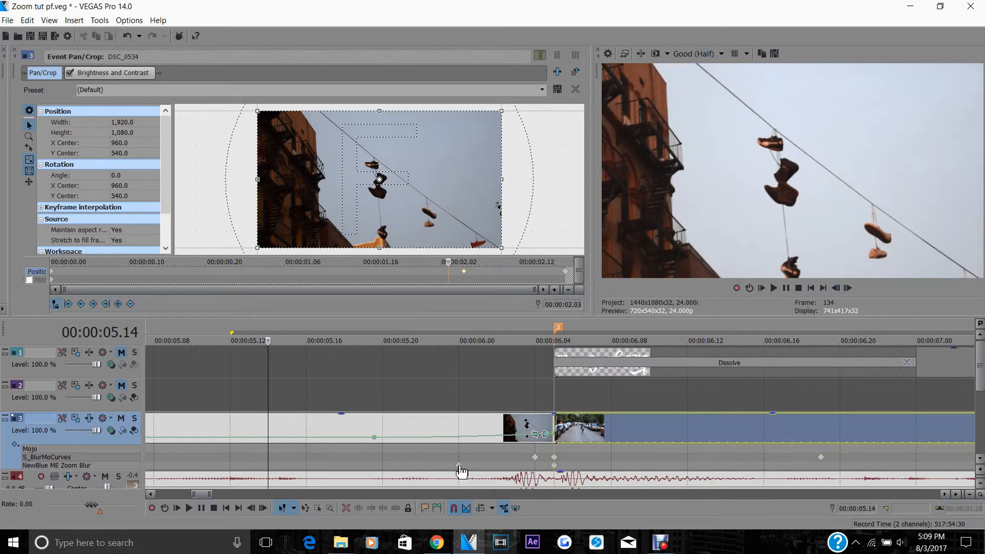
drag(344, 479, 268, 474)
right_click(269, 467)
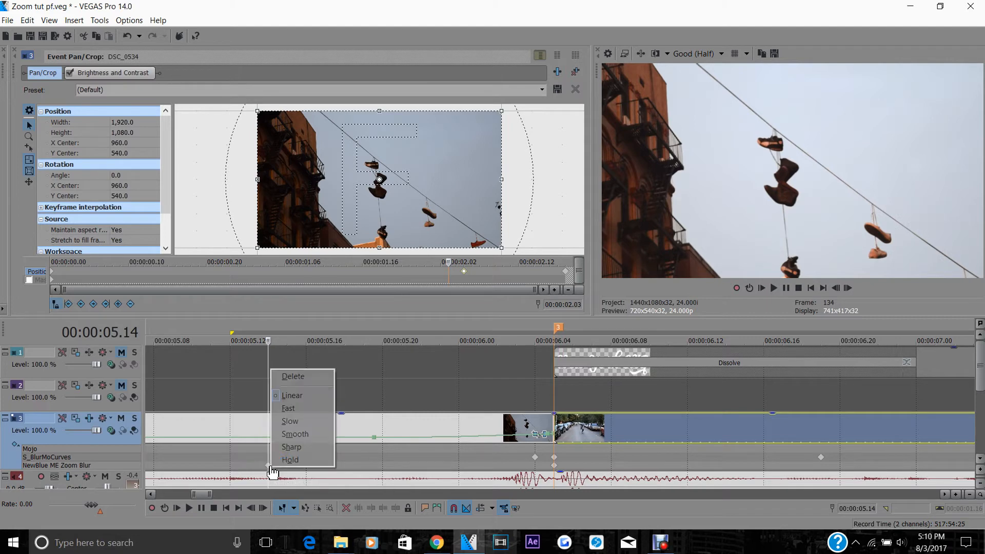
click(295, 422)
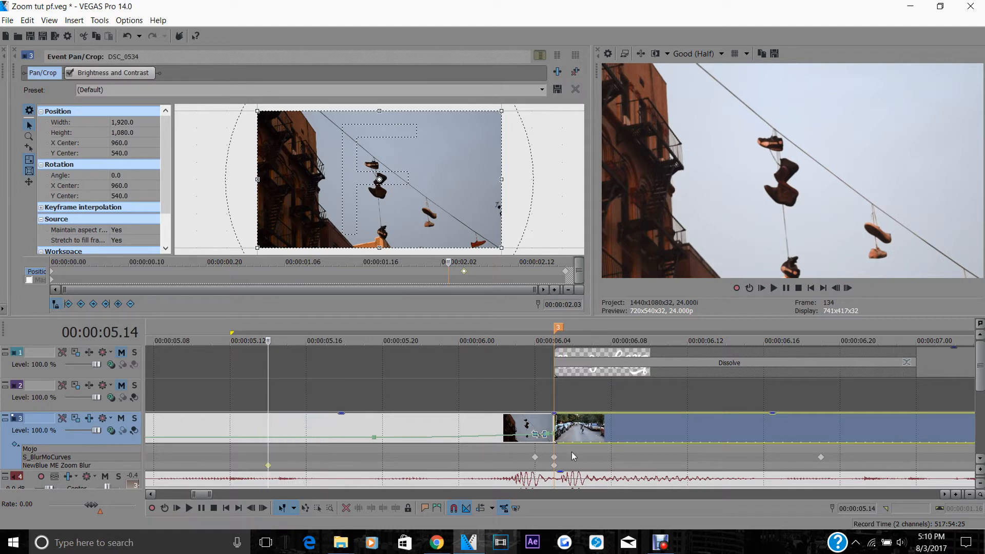
- Add a Zoom Blur keyframe at 00:00:06.21, two frames after the last S_BlurMoCurves keyframe, with Zoom turned all the way down
click(560, 466)
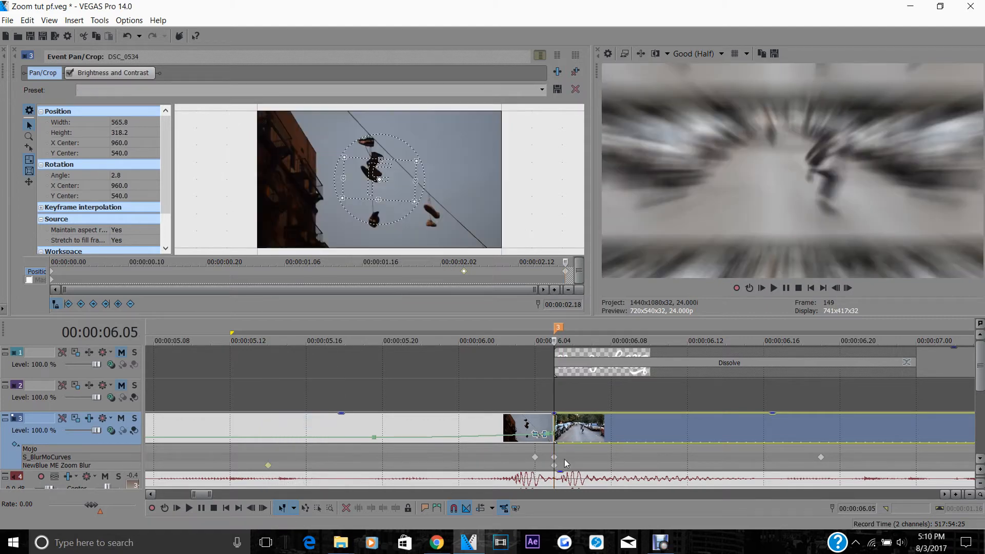
click(821, 457)
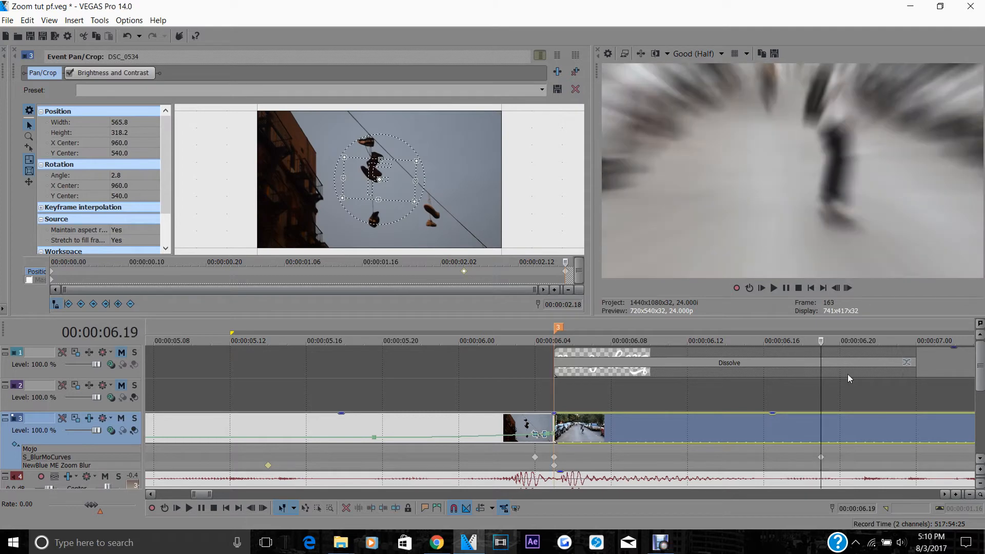
click(848, 288)
click(848, 289)
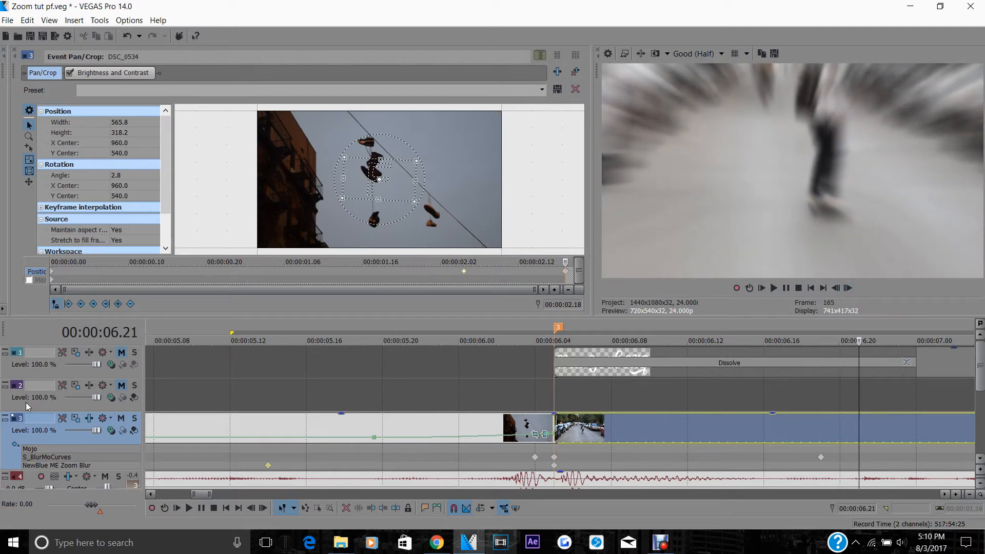
click(66, 465)
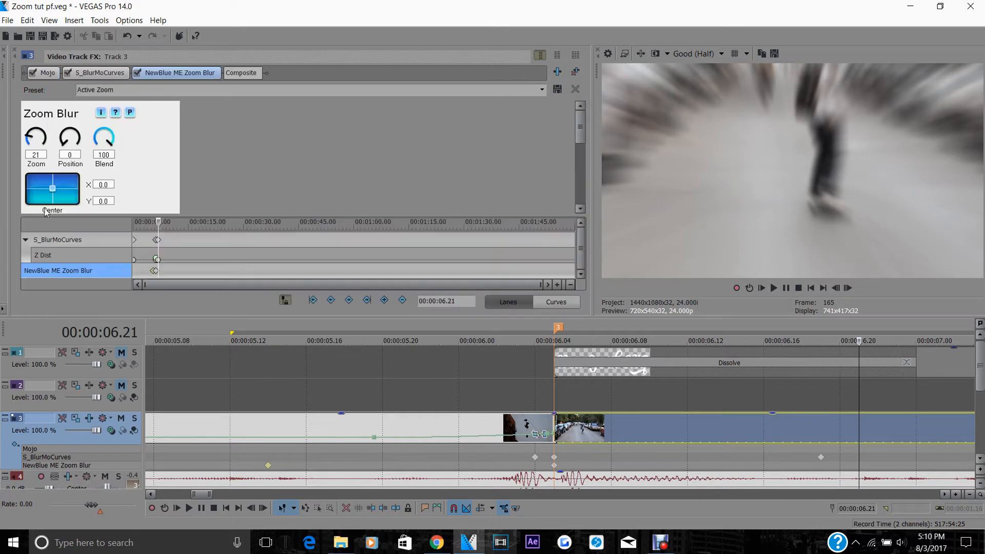
drag(31, 141, 25, 161)
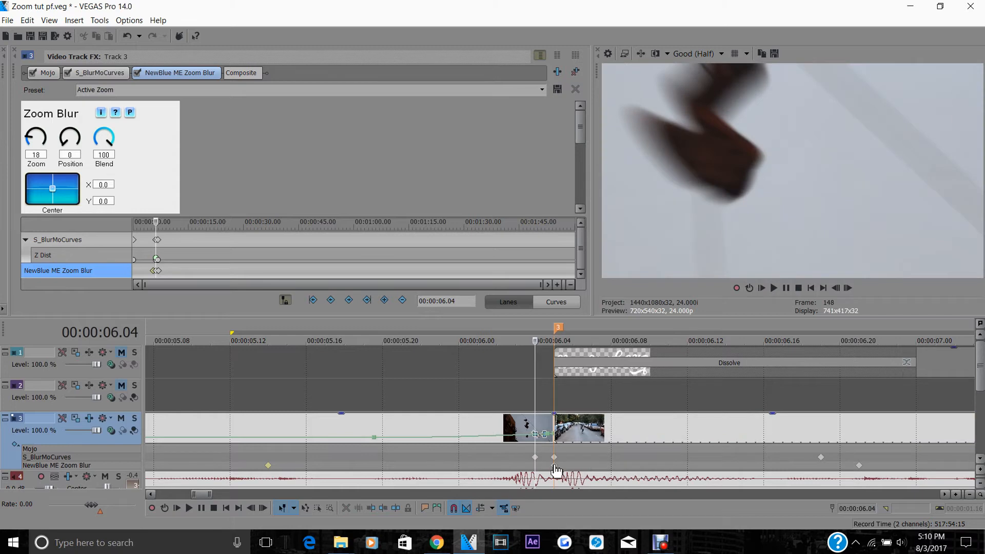
- Set the Zoom Blur keyframe at 00:00:06.05 to Fast interpolation and save the project
right_click(554, 466)
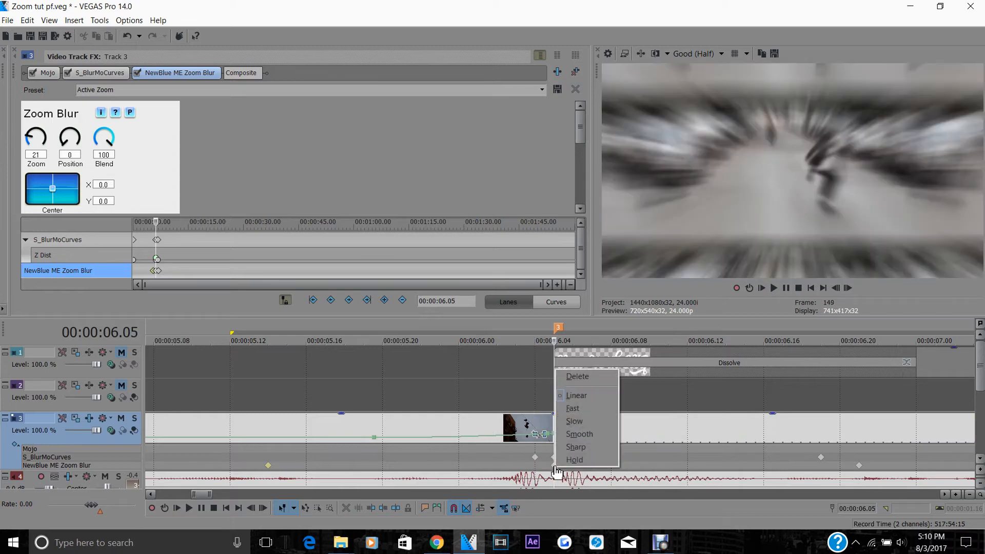
click(587, 405)
scroll(579, 434, down, 3)
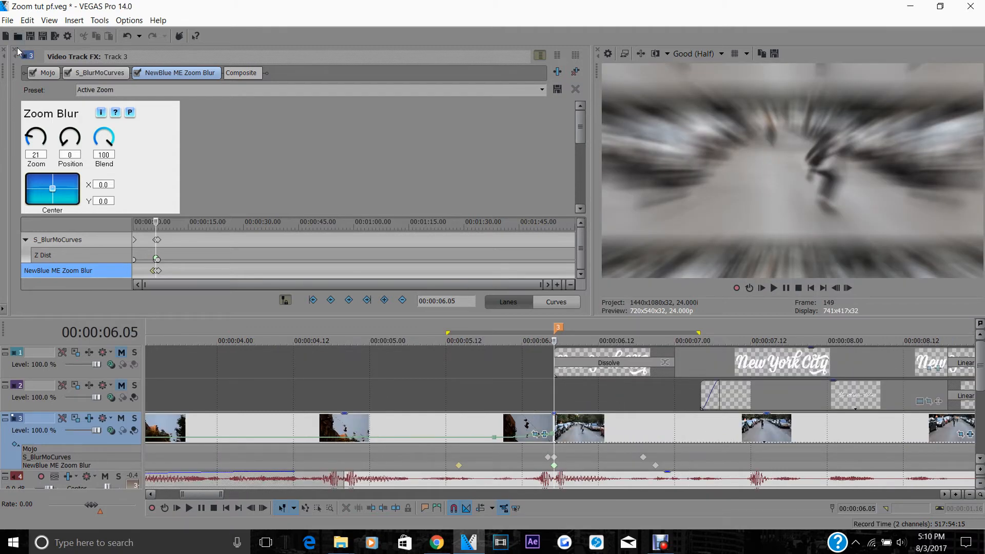
click(8, 22)
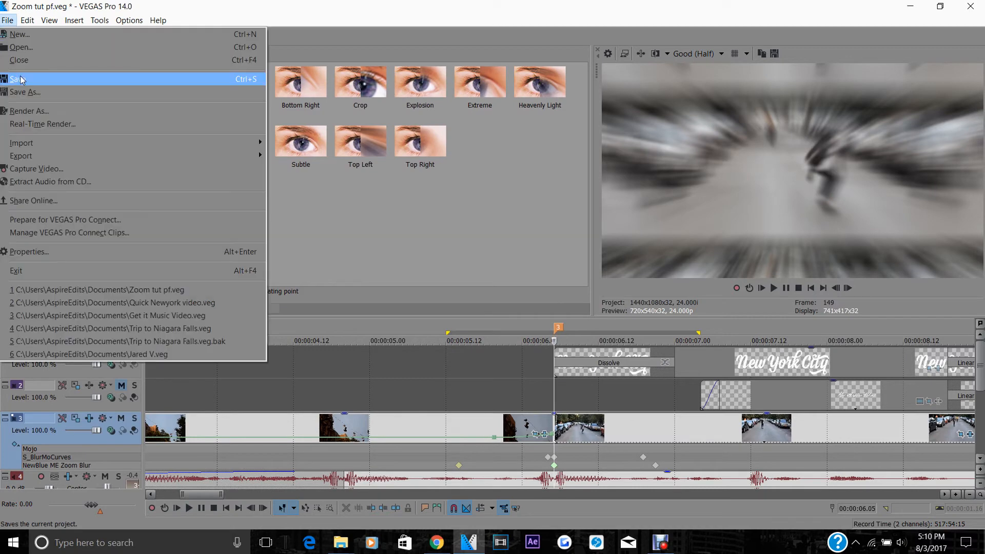
click(18, 77)
- Play back the transition between the shoes and skateboarder clips within the loop region
key(space)
scroll(588, 426, down, 5)
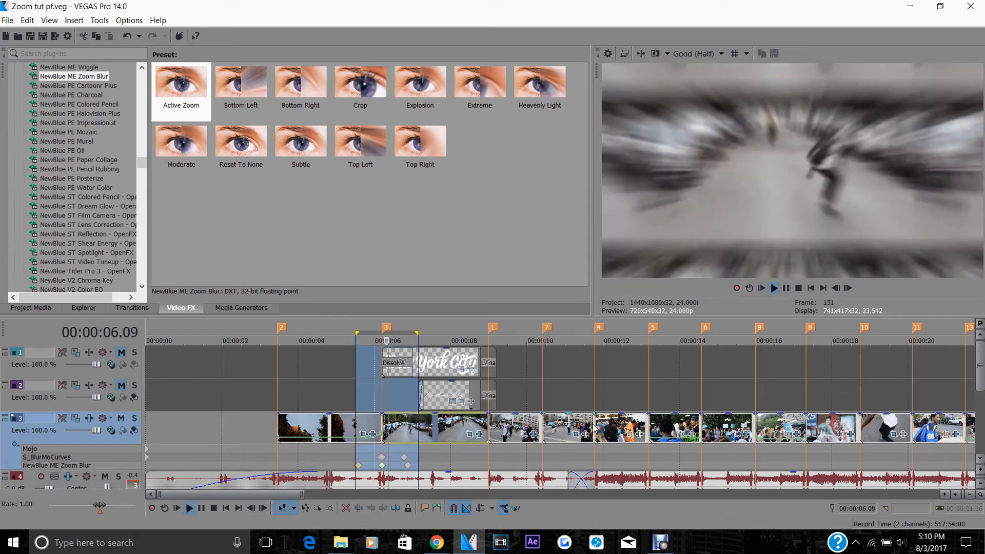
key(space)
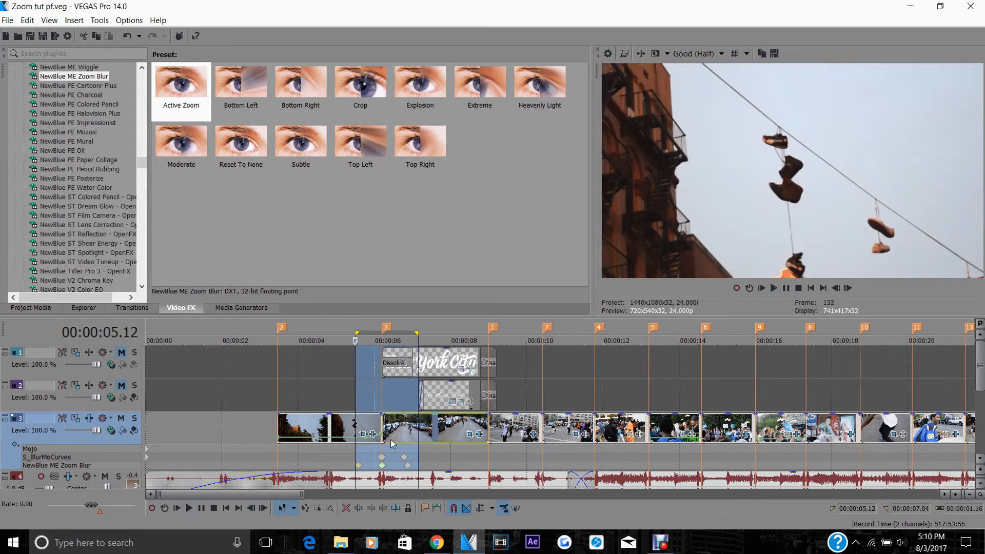
- Move the last S_BlurMoCurves and Zoom Blur keyframes two frames earlier, placing the Zoom Blur one at 00:00:06.19, and save the project
click(386, 425)
scroll(510, 409, up, 4)
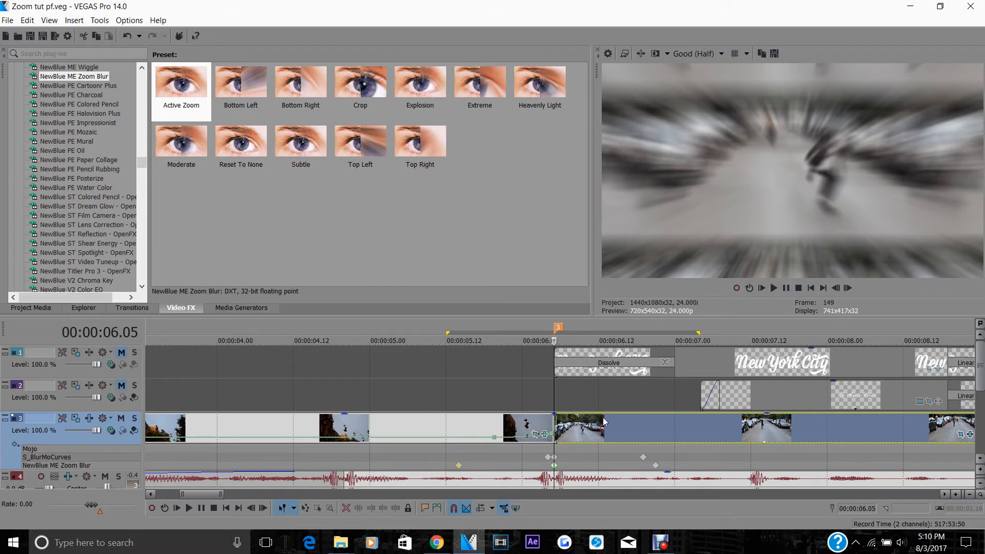
click(630, 437)
mouse_move(643, 458)
mouse_down()
mouse_move(630, 457)
mouse_move(643, 466)
mouse_up()
click(8, 20)
click(21, 79)
- Play the loop region over the cut to check the retimed blur keyframes
key(space)
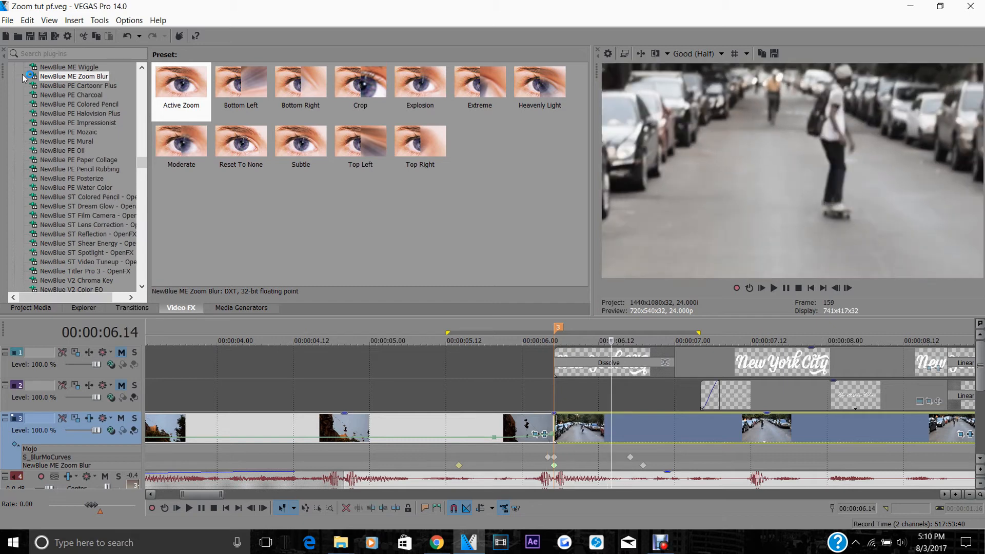
key(space)
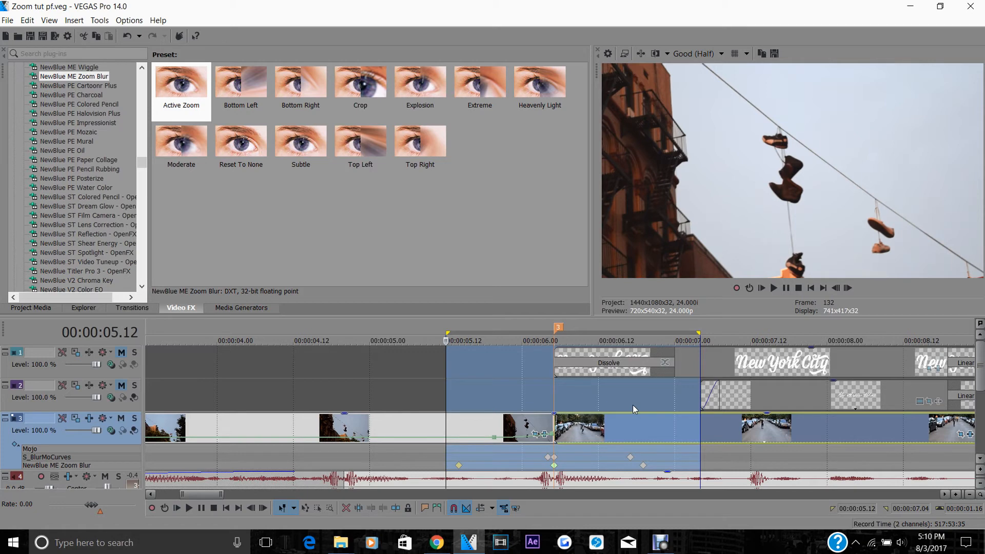
key(space)
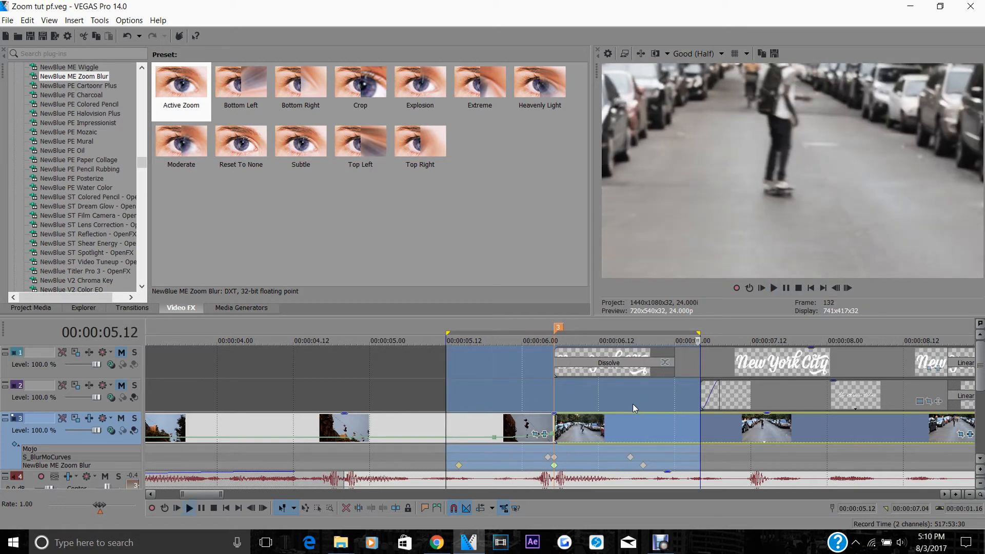
key(space)
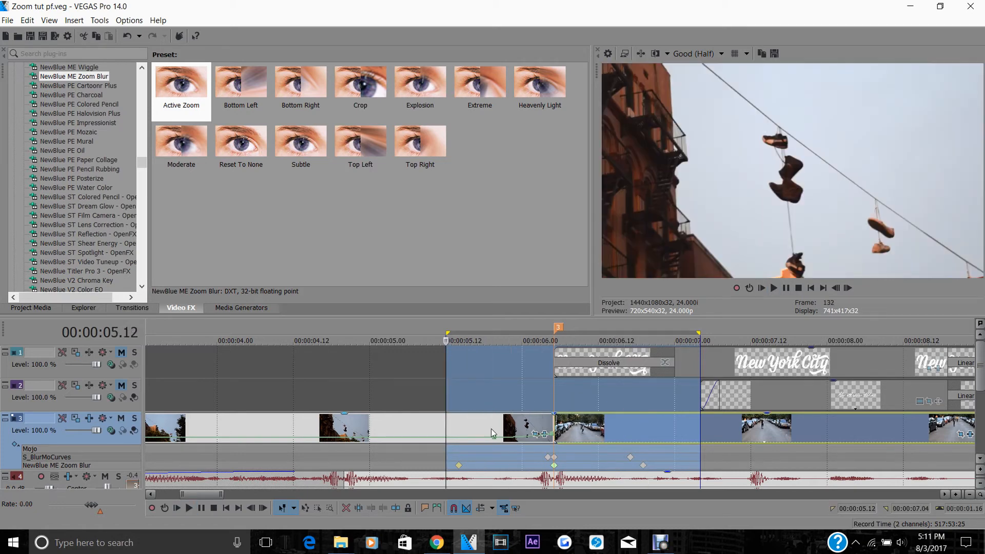
- Apply the Edits RSMB preset of the RSMB effect to video track 3 and close the track effect settings
click(491, 429)
scroll(491, 429, down, 10)
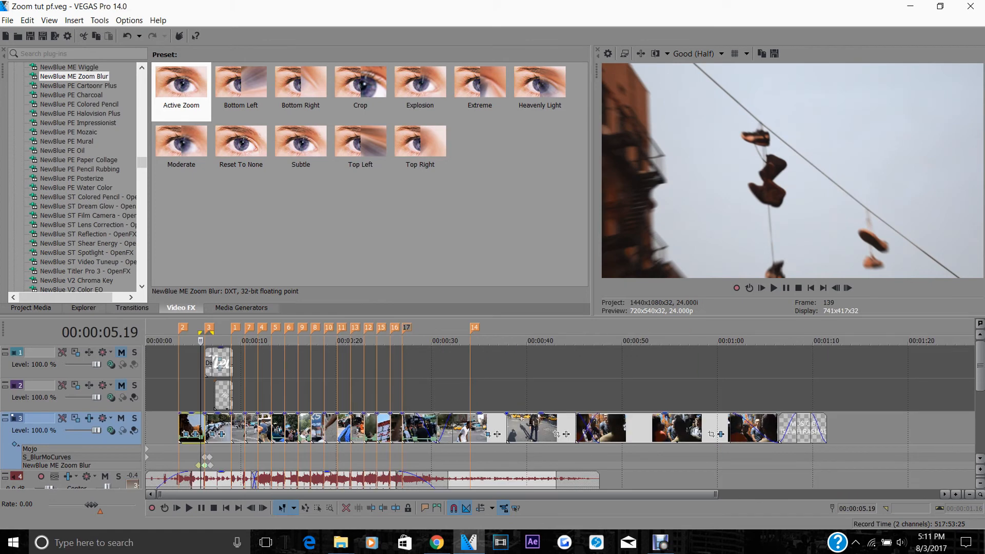
scroll(51, 196, down, 10)
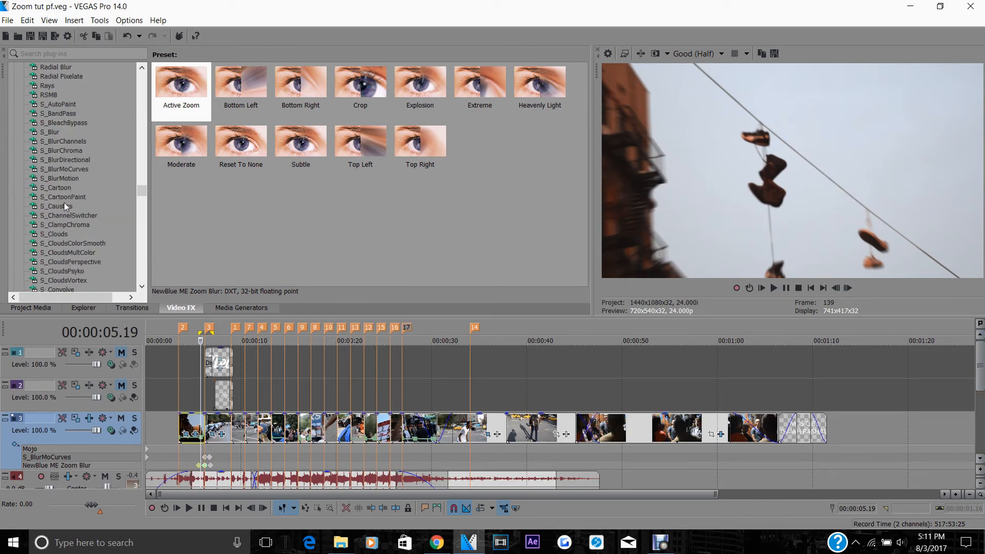
click(48, 95)
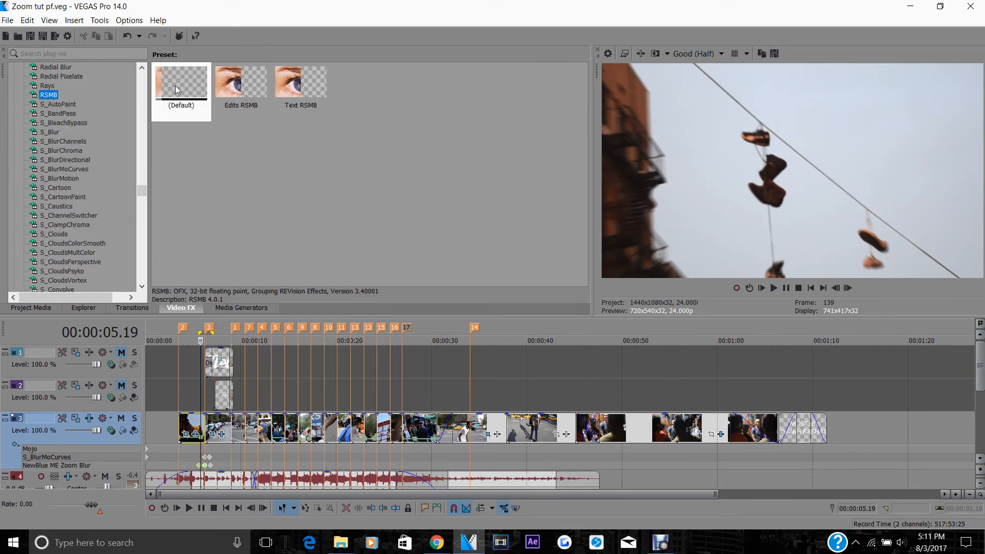
drag(181, 87, 320, 163)
drag(204, 98, 944, 492)
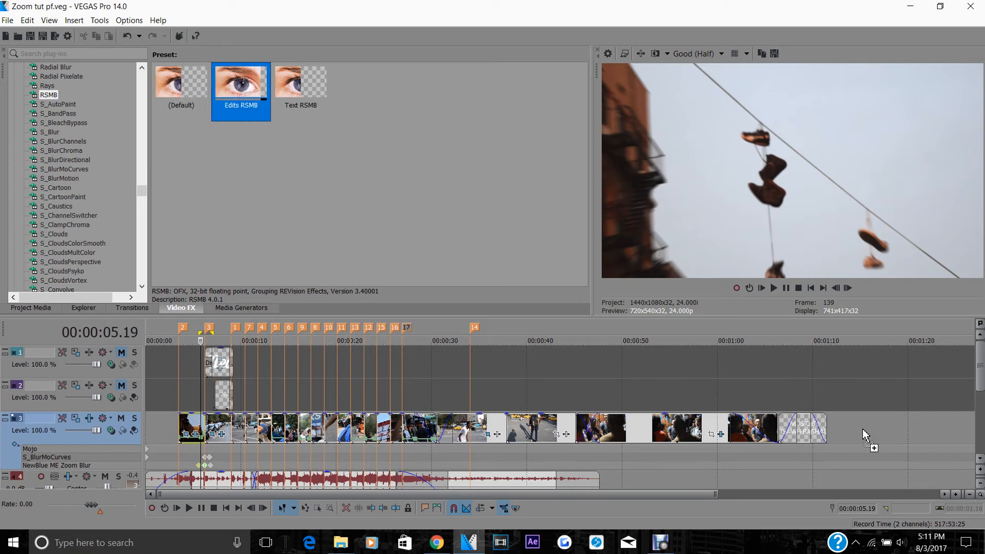
drag(863, 429, 863, 429)
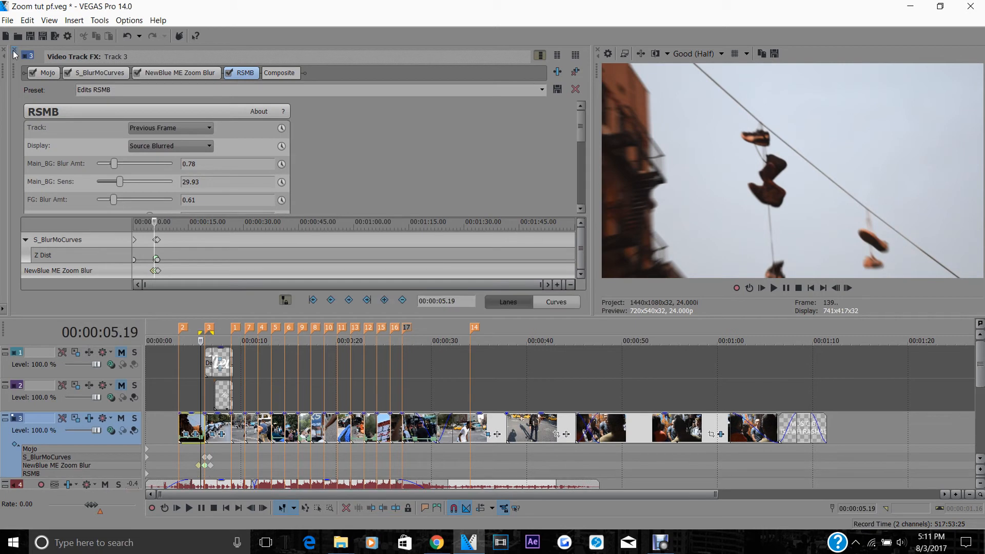
click(13, 51)
click(8, 20)
key(Escape)
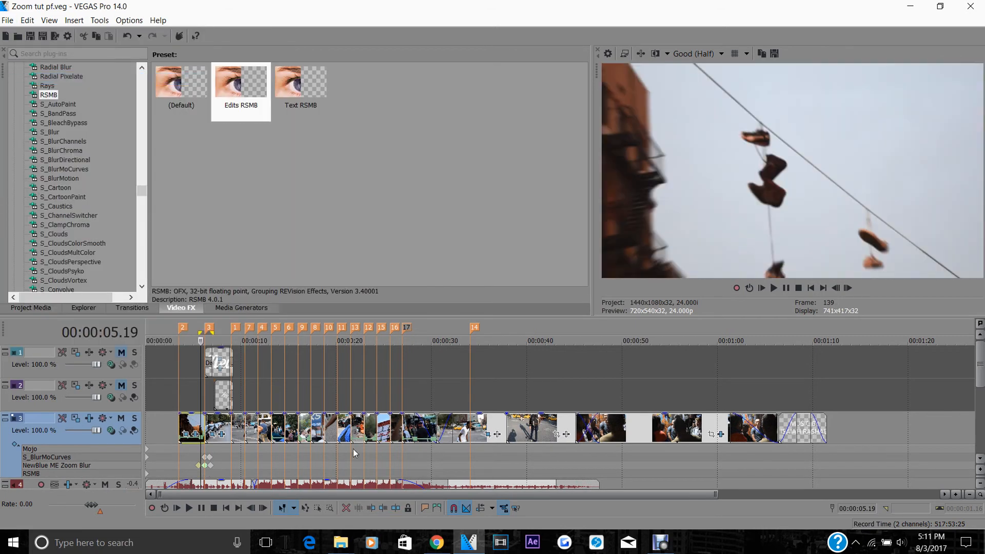
- Examine the transition frame by frame from the end of the shoes clip to 00:00:06.19 in the skateboarder clip
scroll(355, 448, up, 8)
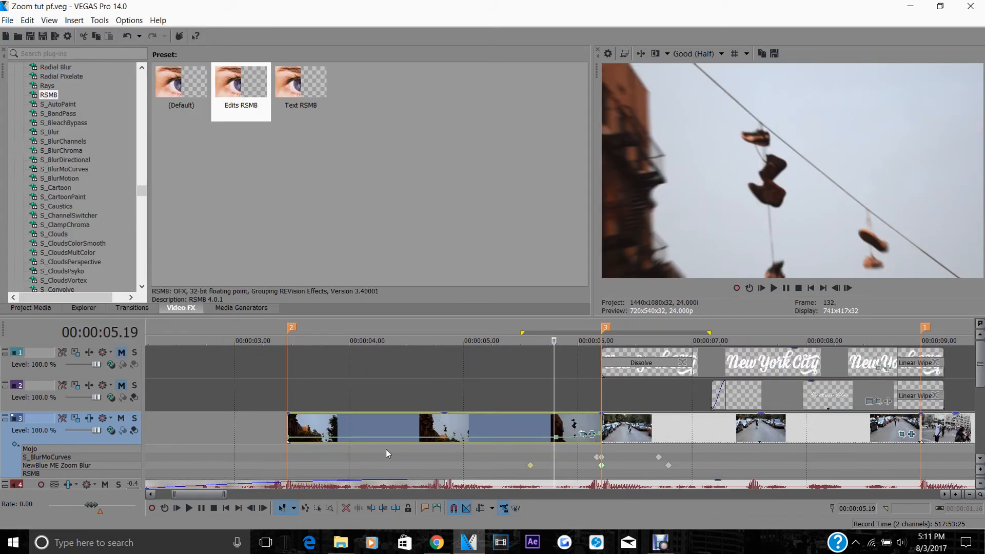
key(Left)
key(Left)
key(Left)
key(Left)
key(Left)
key(Left)
key(Right)
key(Right)
key(Right)
key(Right)
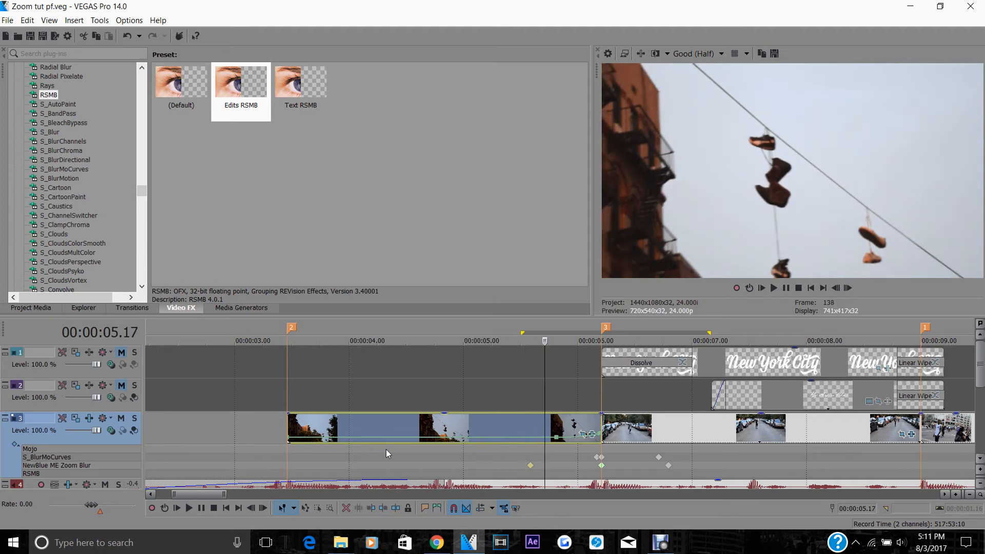
key(Right)
key(Right)
key(Right)
key(Right)
key(Right)
key(Right)
key(Right)
key(Right)
key(Right)
key(Right)
key(Right)
key(Right)
key(Right)
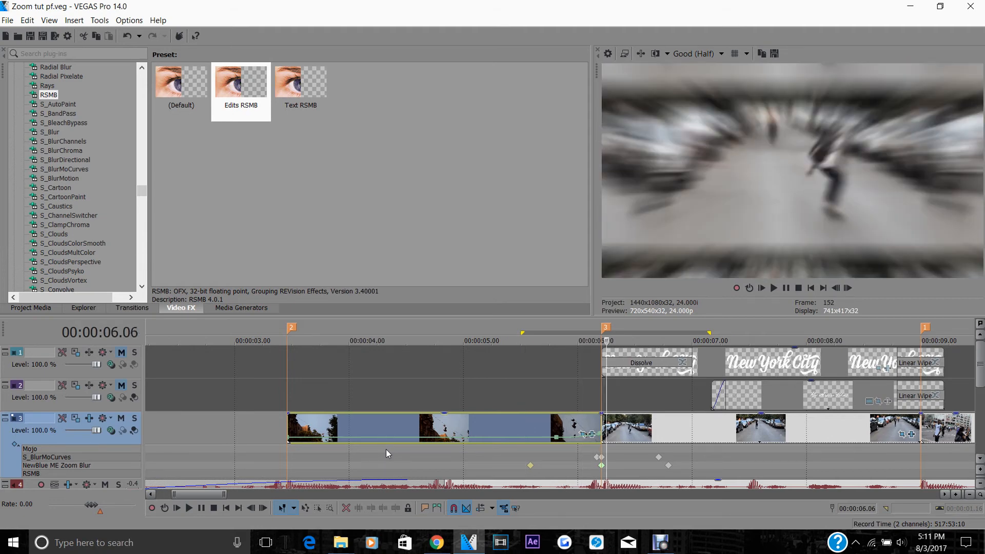
key(Right)
key(Right)
key(Right)
key(Right)
key(Right)
key(Right)
key(Right)
key(Right)
key(Right)
key(Right)
key(Right)
key(Right)
key(Right)
key(Right)
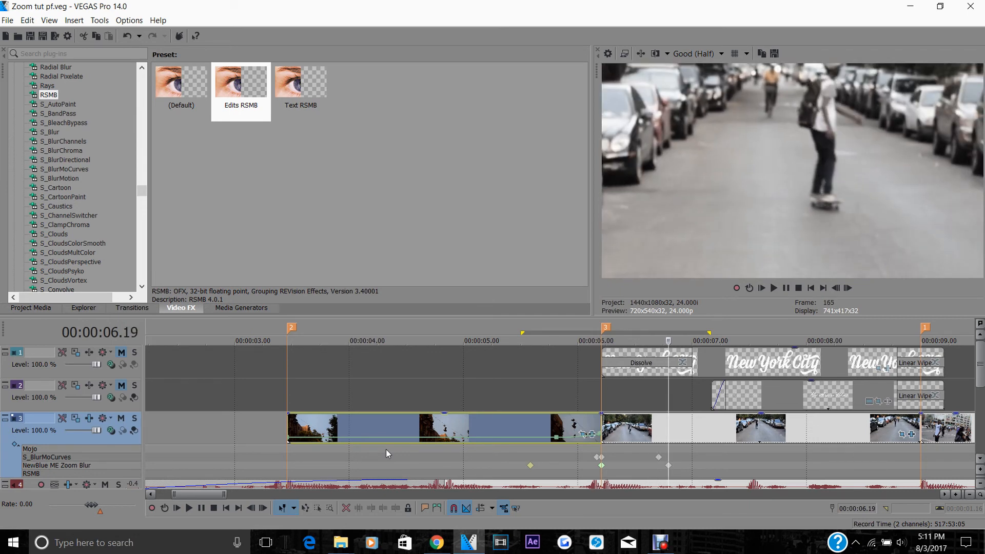
- Play the finished transition in a loop from 00:00:05.12 to 00:00:07.04
key(space)
key(q)
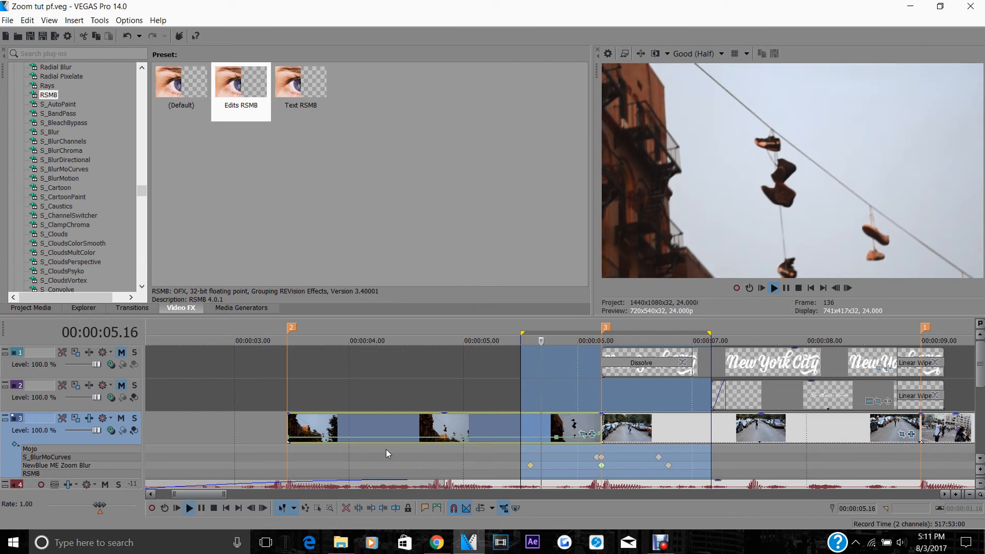
key(space)
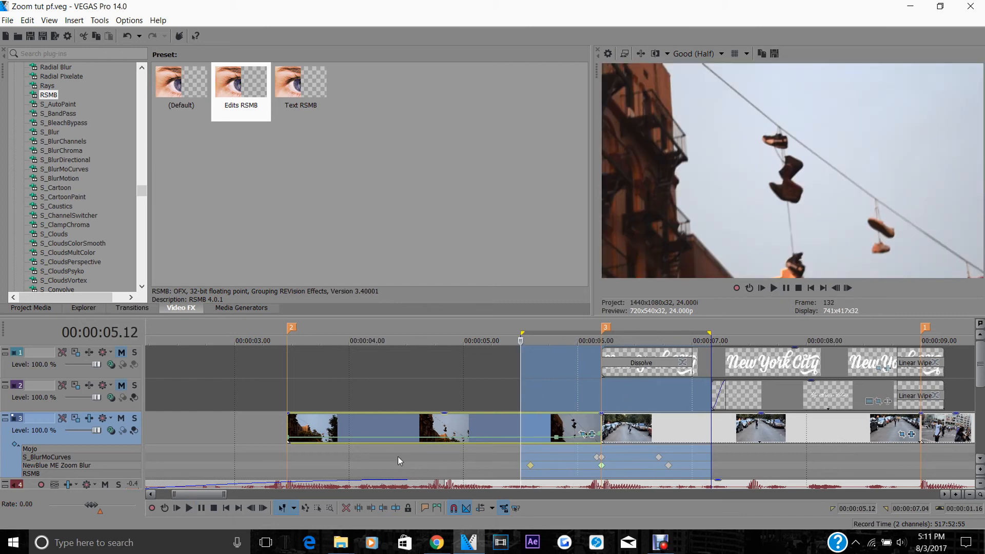
- Inspect the frames between 00:00:05.14 and the cut at 00:00:06.05 to review how the zoom and blur build up
click(531, 427)
mouse_move(532, 424)
mouse_down()
mouse_move(650, 425)
mouse_move(535, 426)
mouse_move(550, 426)
mouse_up()
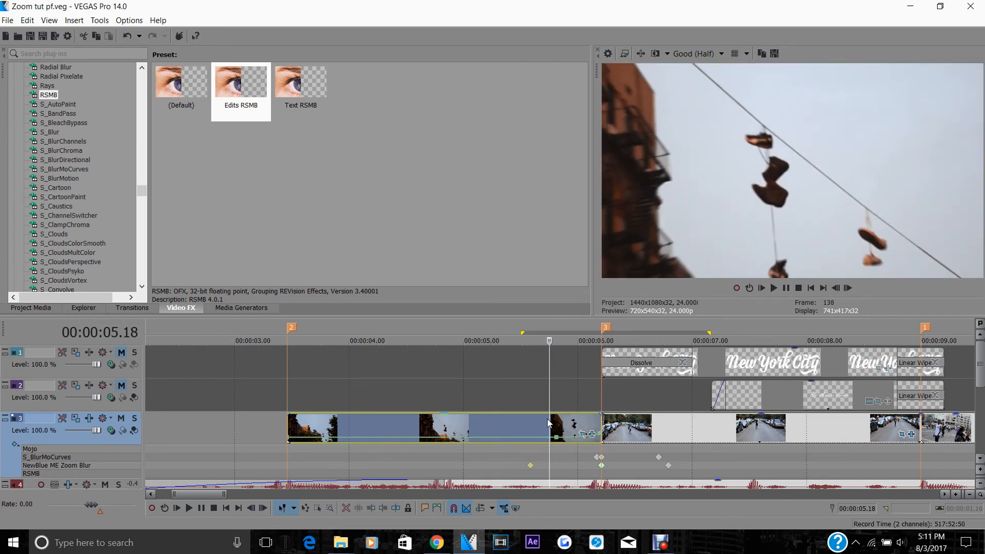
click(563, 424)
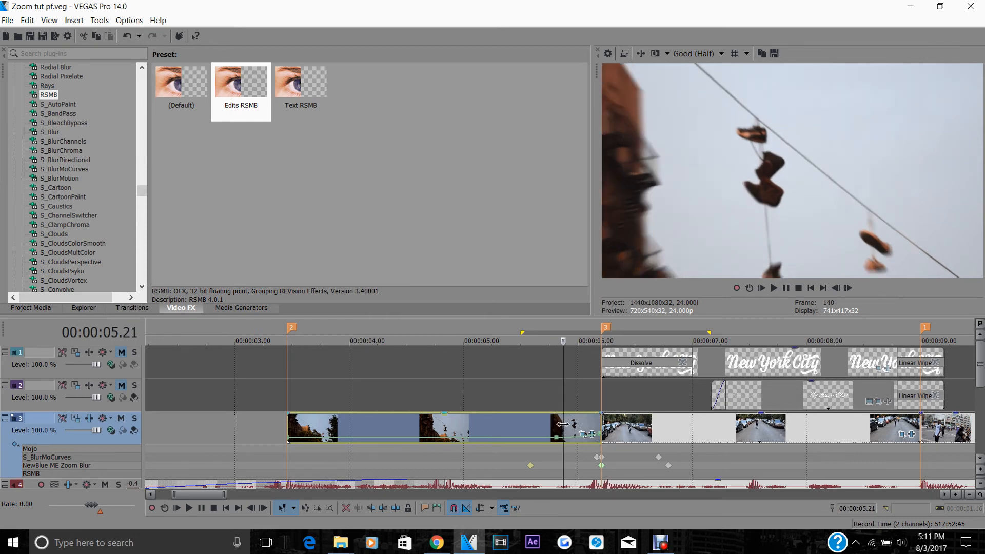
mouse_move(563, 424)
mouse_down()
mouse_move(645, 435)
mouse_move(556, 436)
mouse_up()
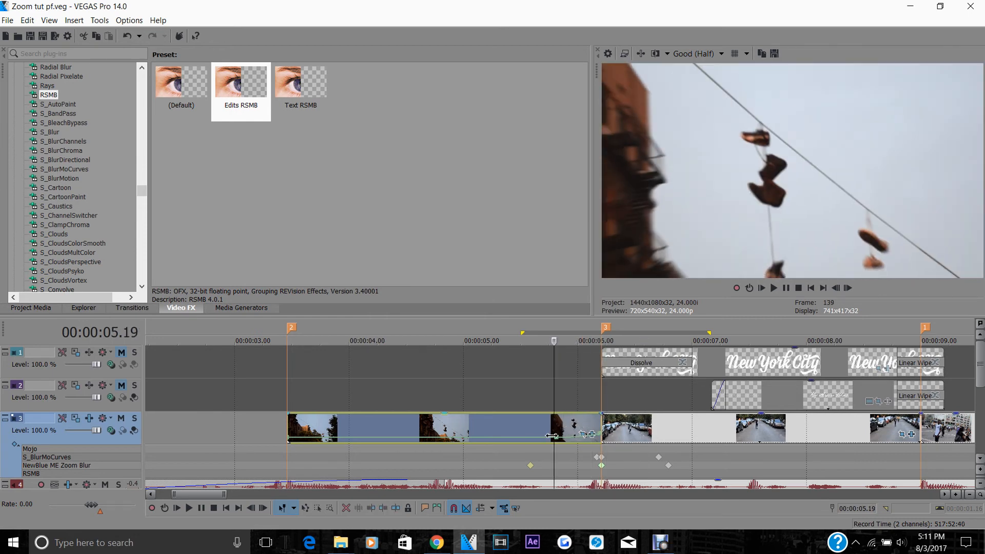
click(603, 427)
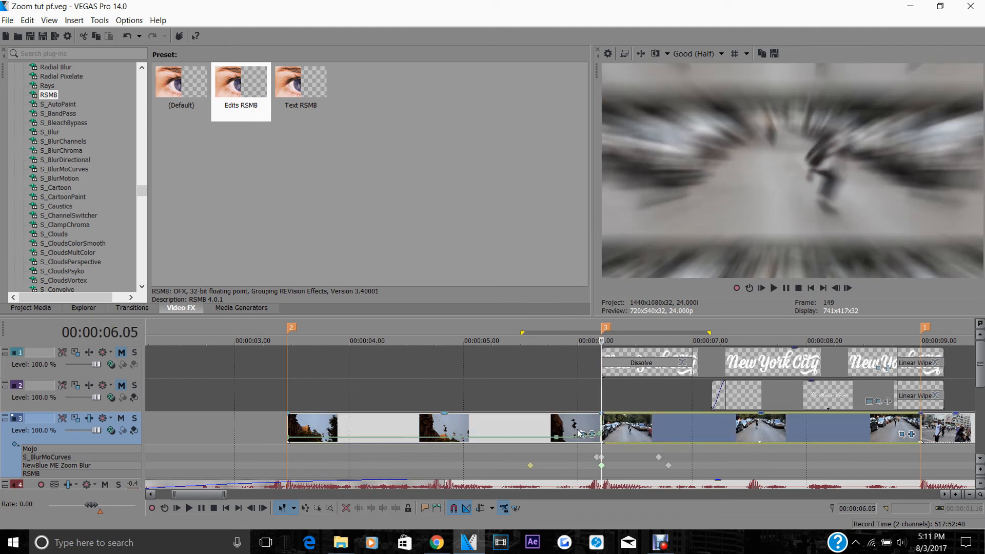
click(561, 432)
click(616, 431)
click(532, 424)
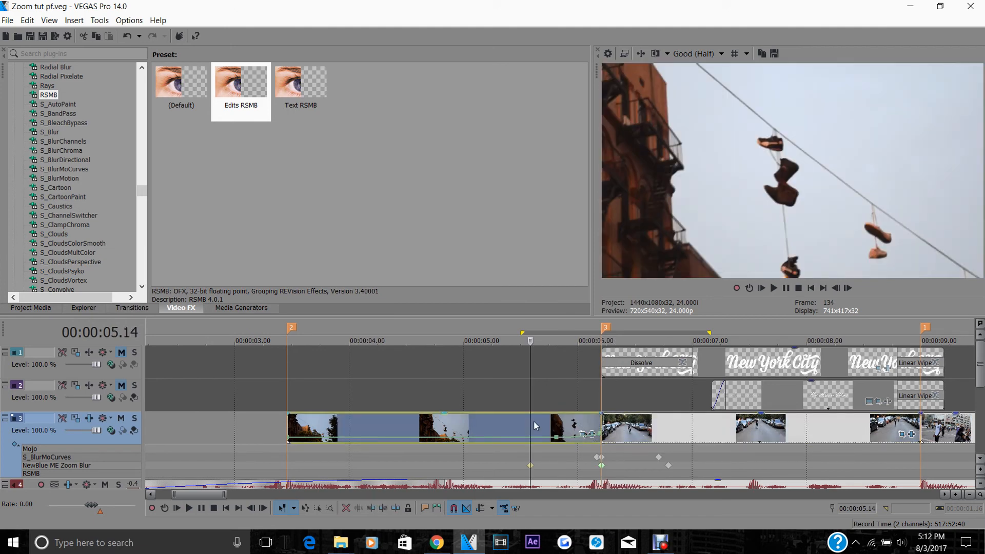
drag(530, 365, 538, 407)
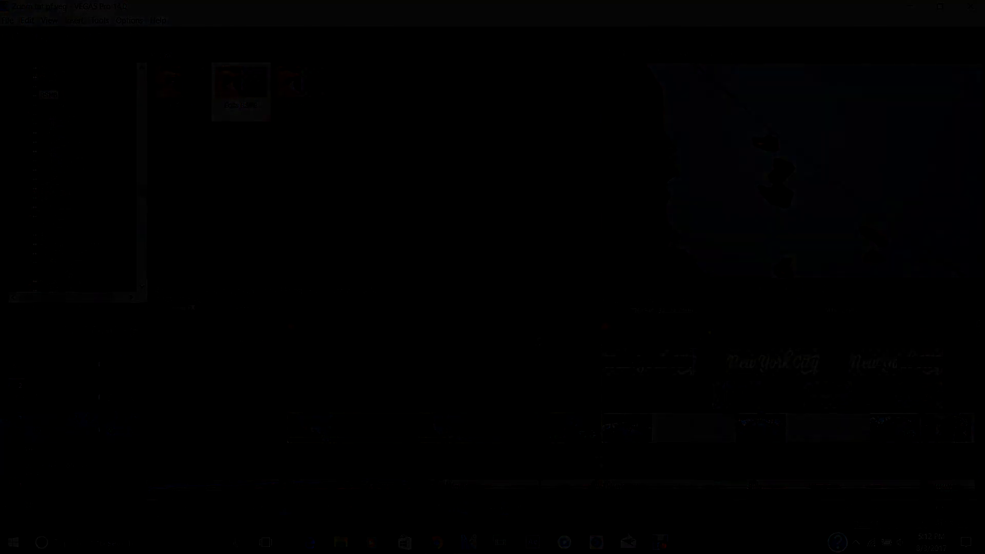